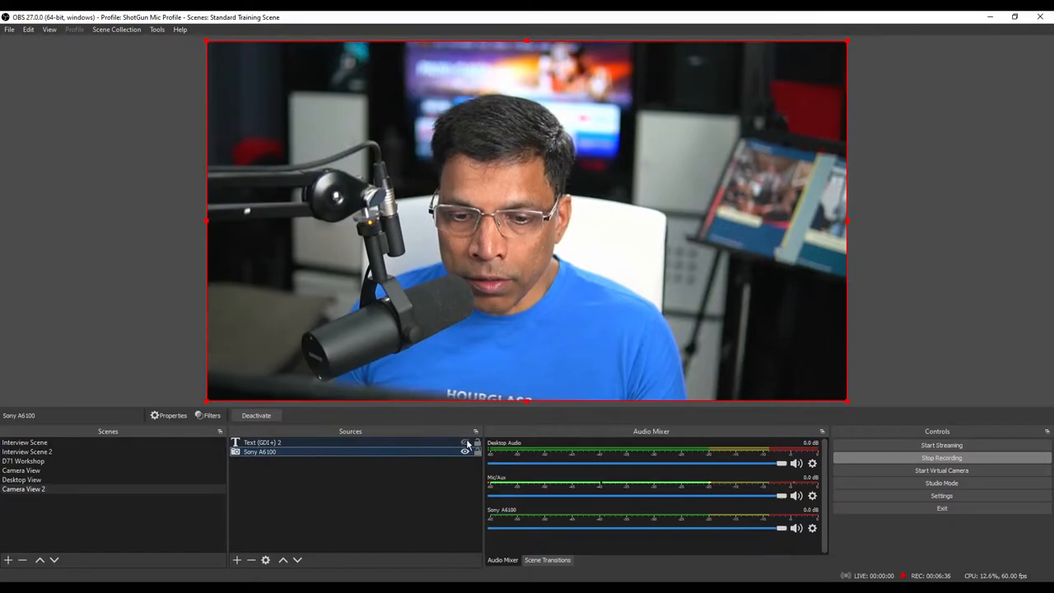
Toggle the countdown text briefly, then add a Color Source named LT_Box
click(465, 443)
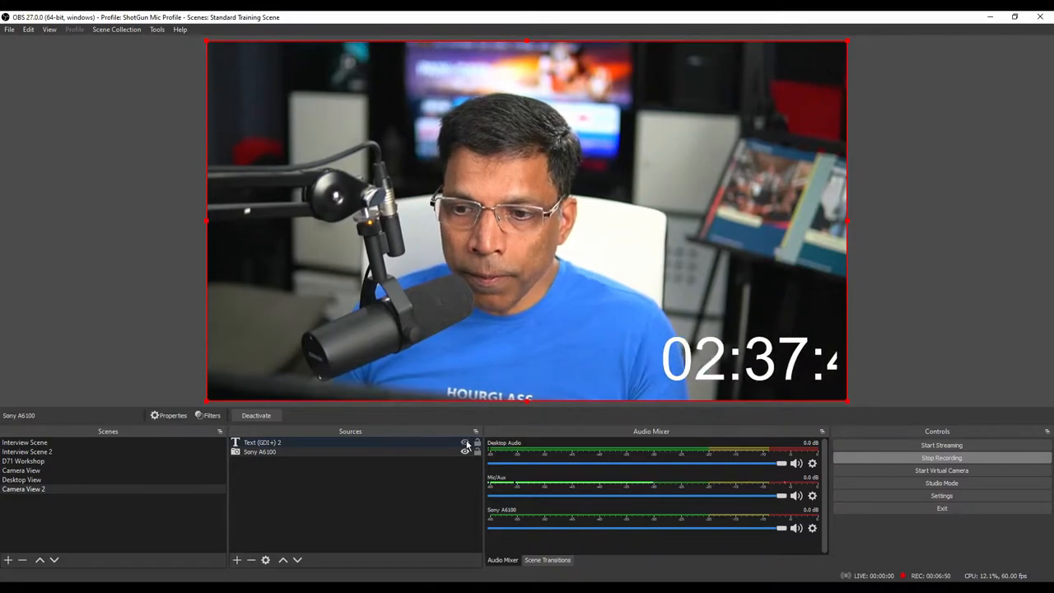
click(465, 443)
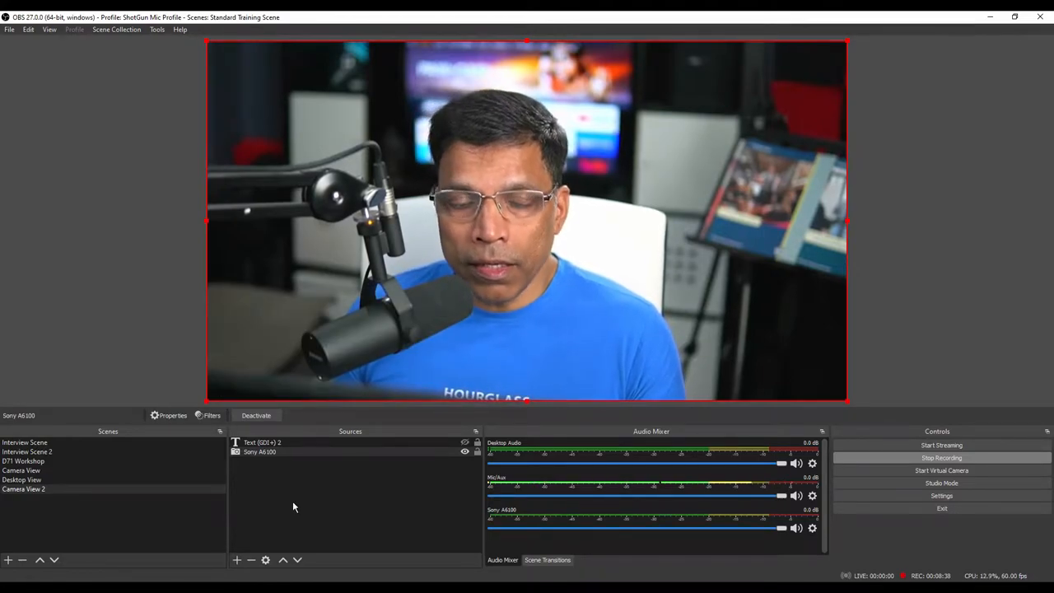
click(237, 560)
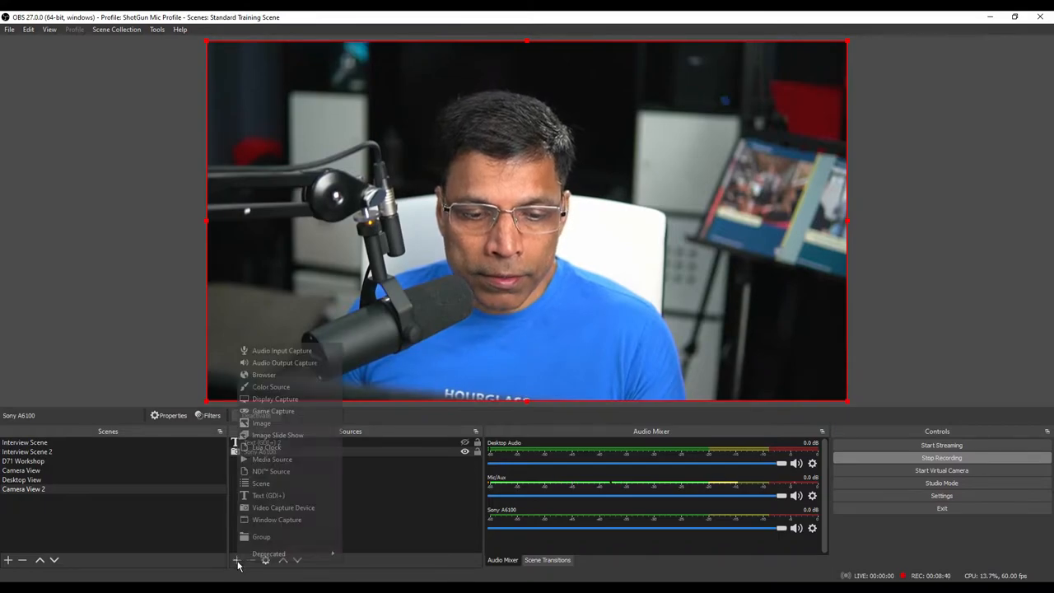
click(271, 387)
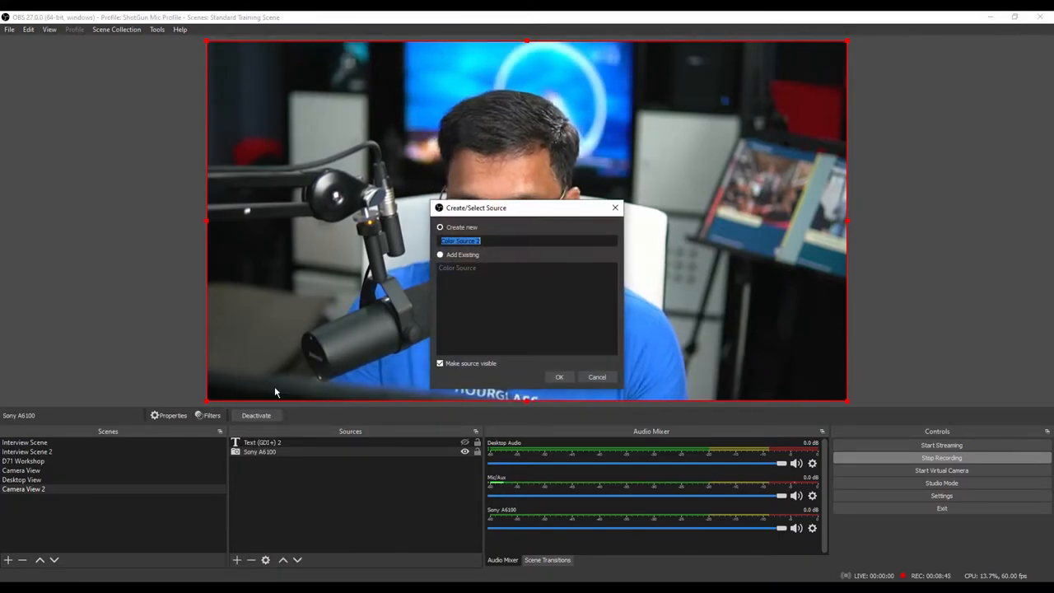
text(LT Box)
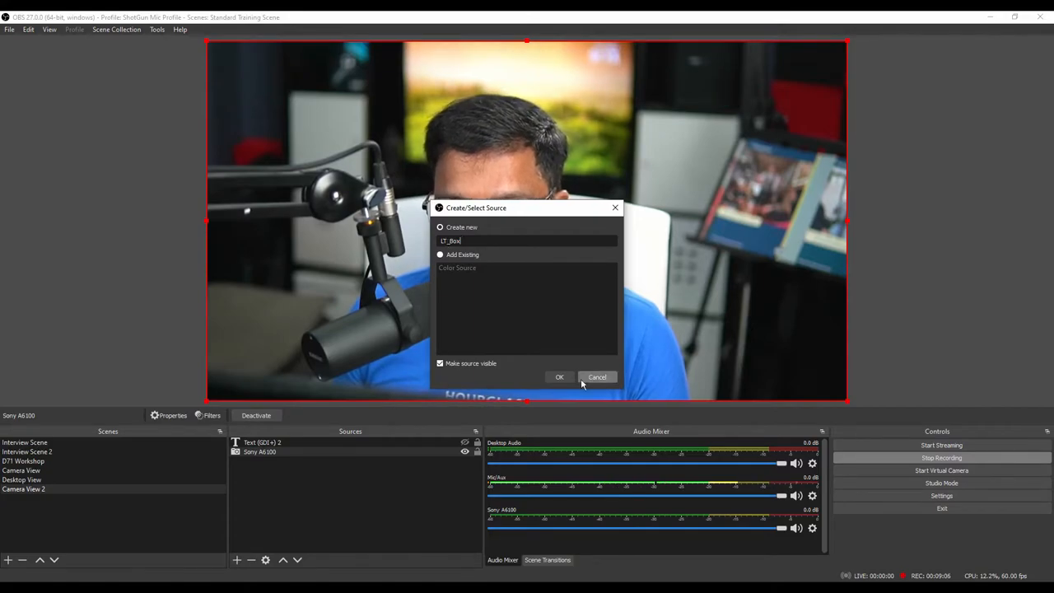
click(560, 377)
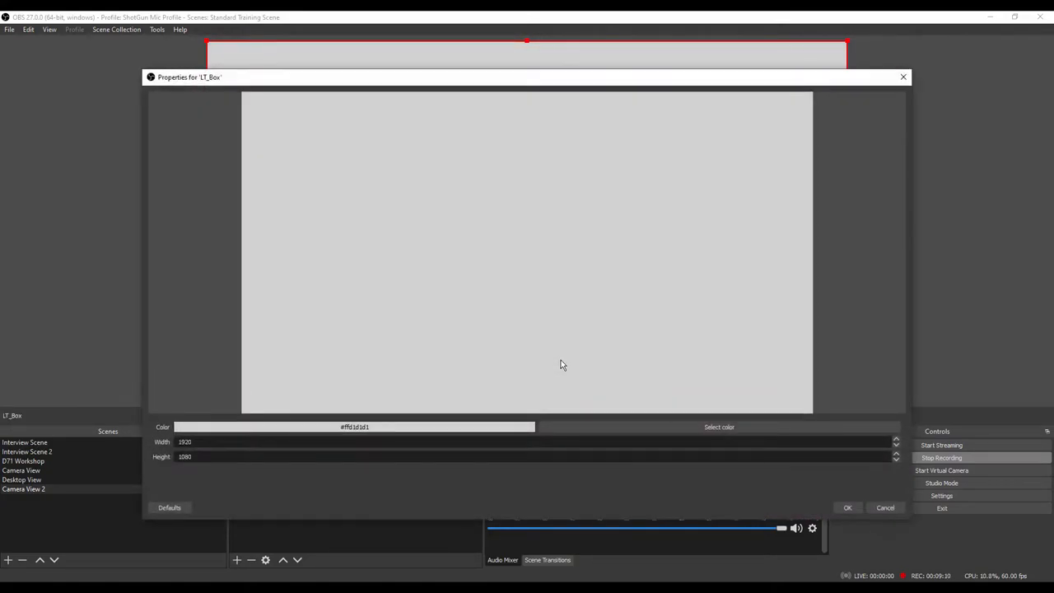
Set LT_Box's colour to dark red #550000 and confirm the source
click(708, 431)
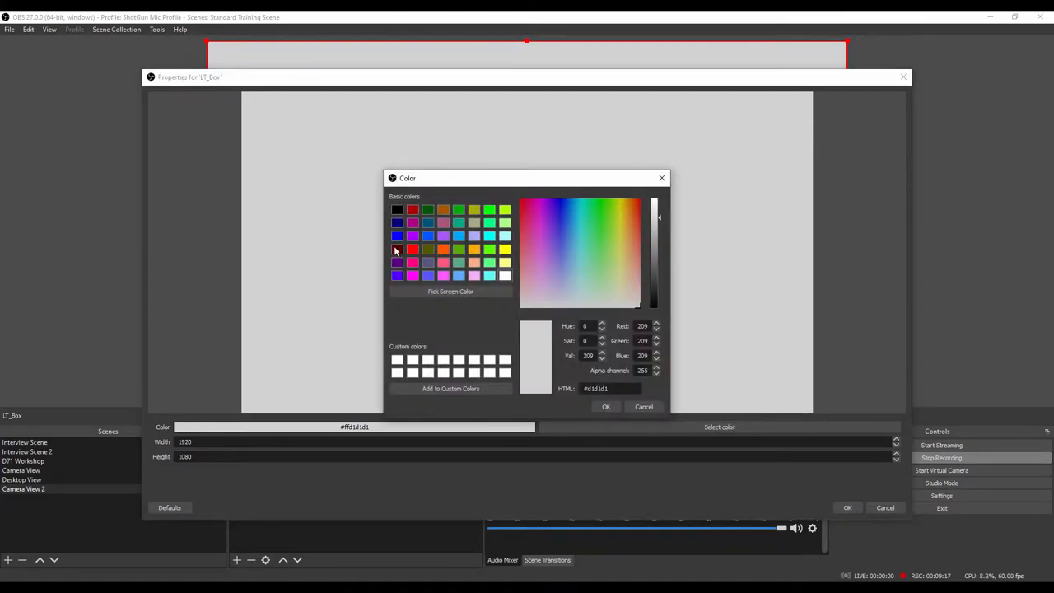
click(396, 251)
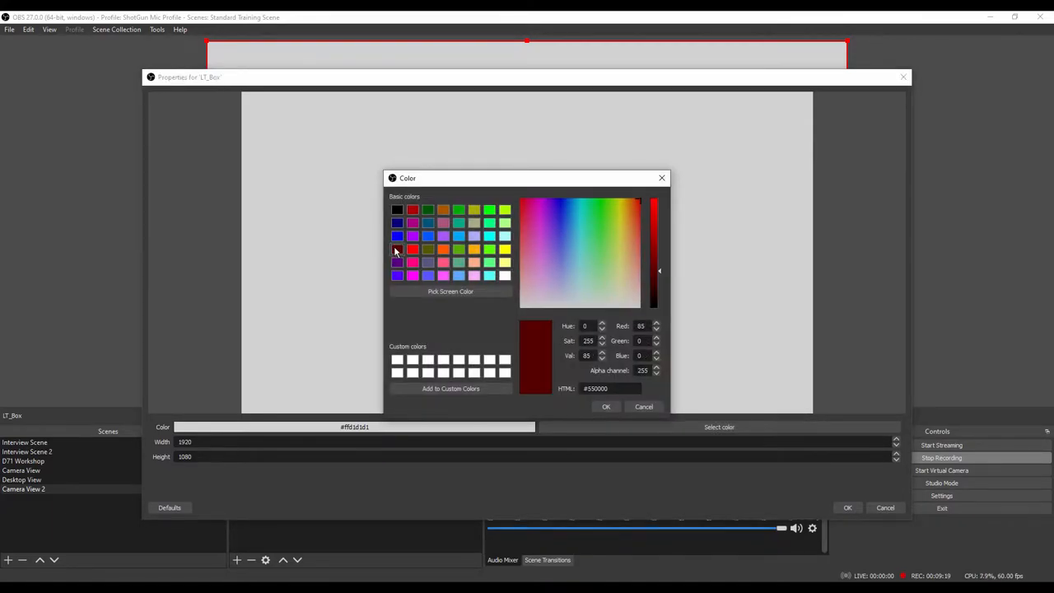
click(603, 408)
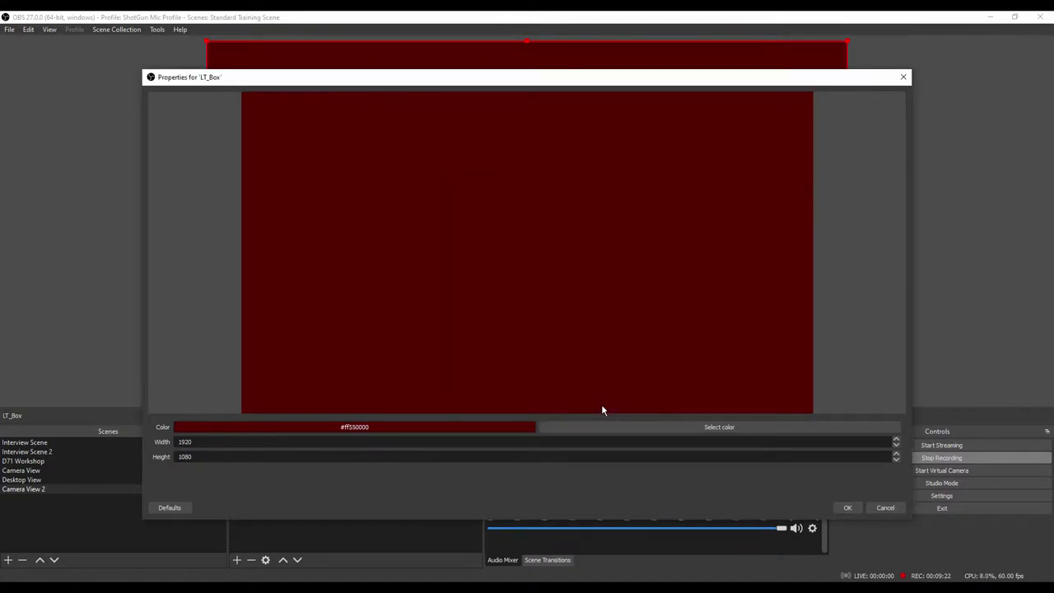
click(848, 508)
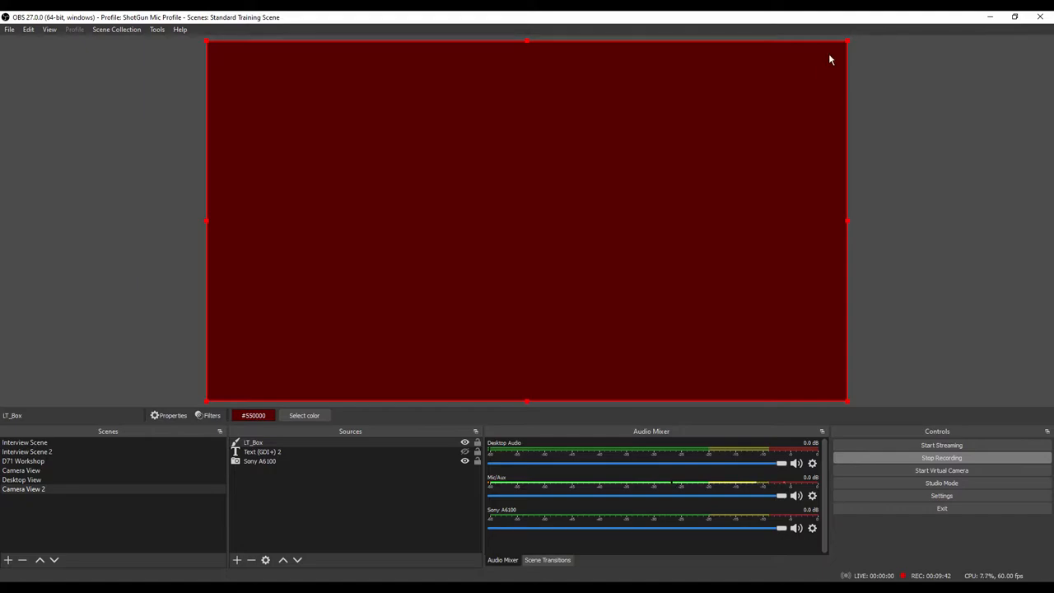
Resize LT_Box into a wide, short bar across the lower part of the camera frame
mouse_move(845, 41)
mouse_down()
mouse_move(442, 317)
mouse_move(356, 350)
mouse_up()
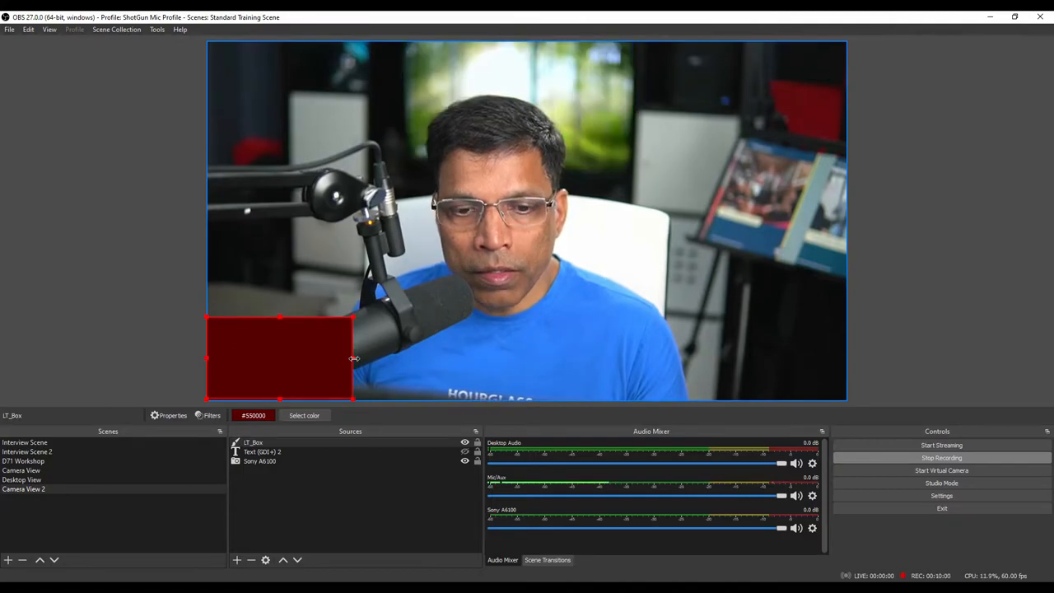
drag(357, 354, 585, 356)
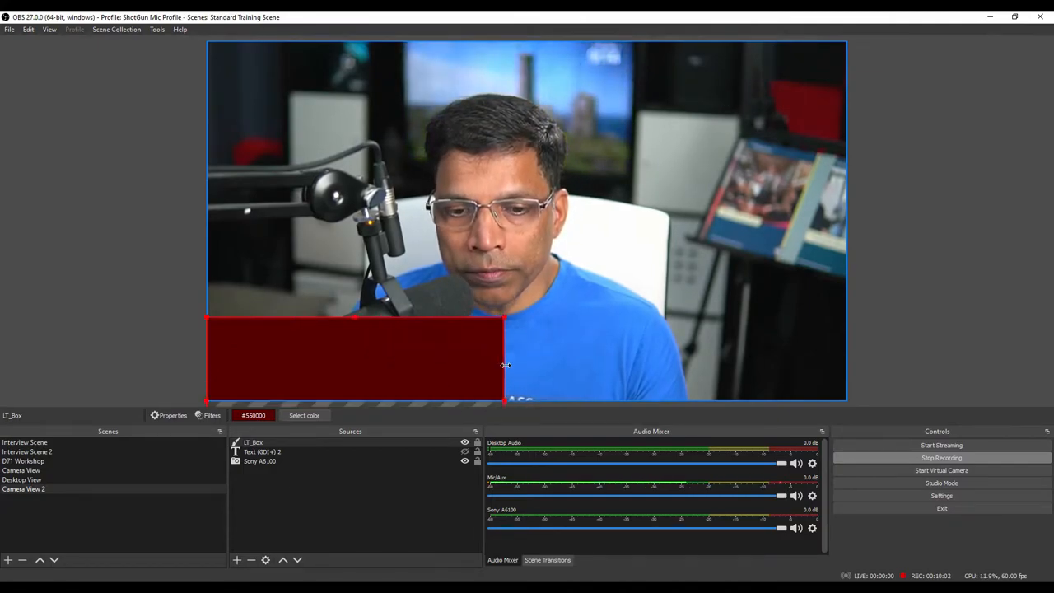
drag(383, 361, 415, 364)
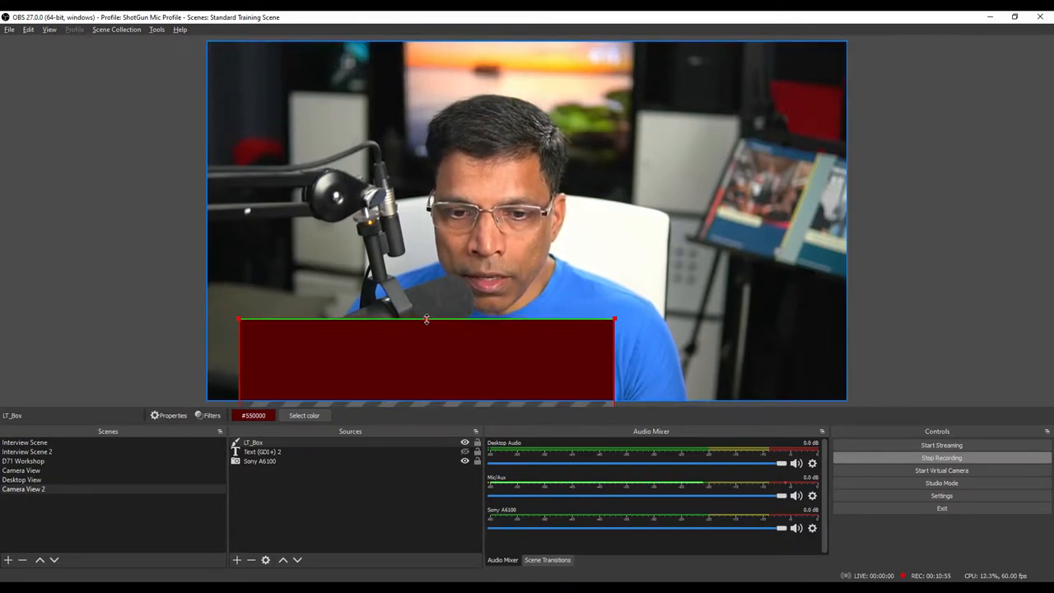
mouse_move(427, 322)
mouse_down()
mouse_move(426, 358)
mouse_move(434, 214)
mouse_up()
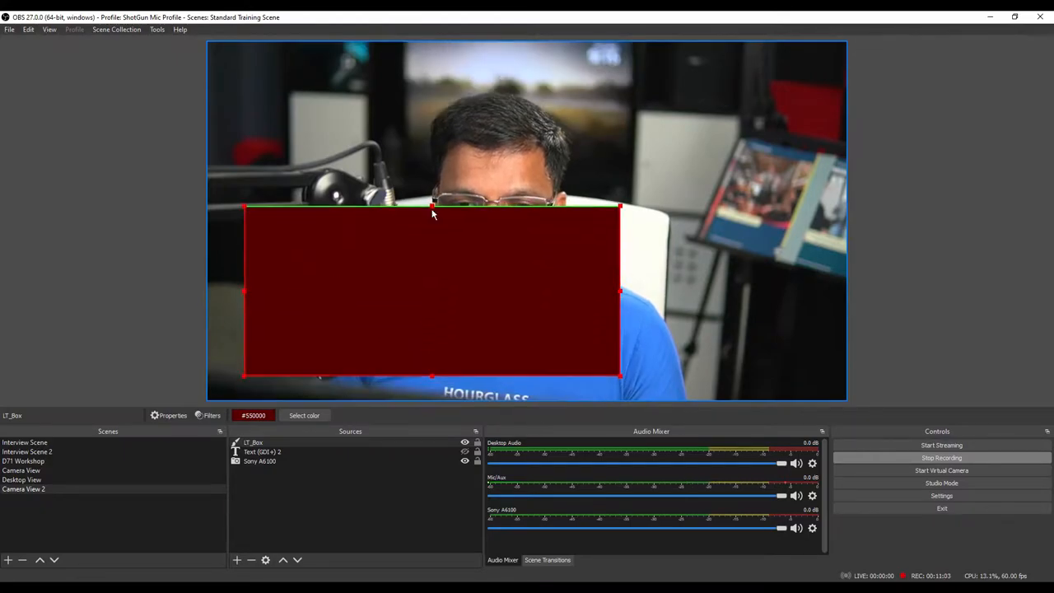
mouse_move(433, 207)
mouse_down()
mouse_move(468, 316)
mouse_move(455, 356)
mouse_up()
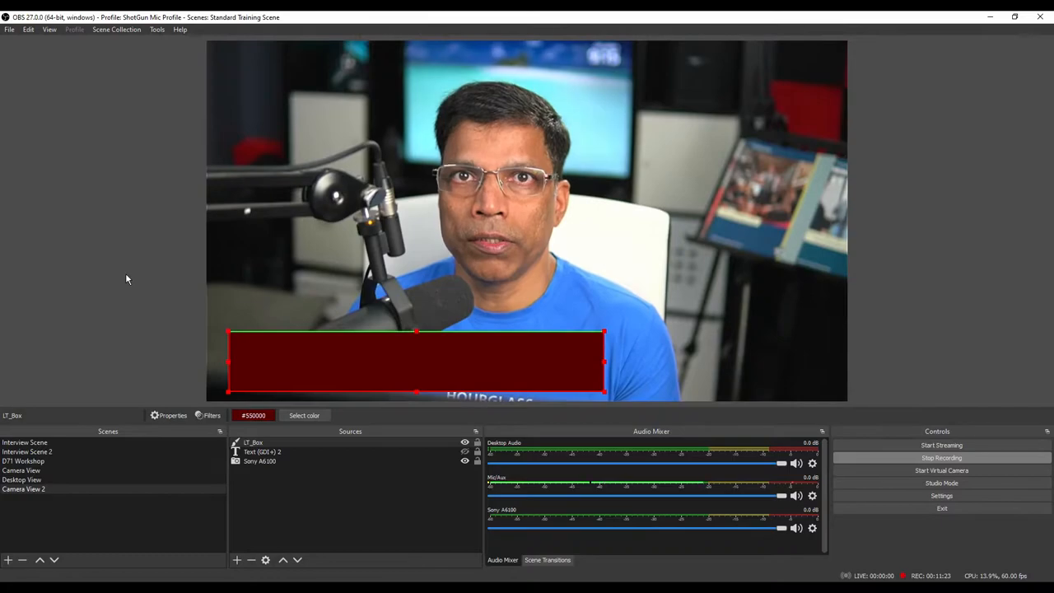
click(258, 507)
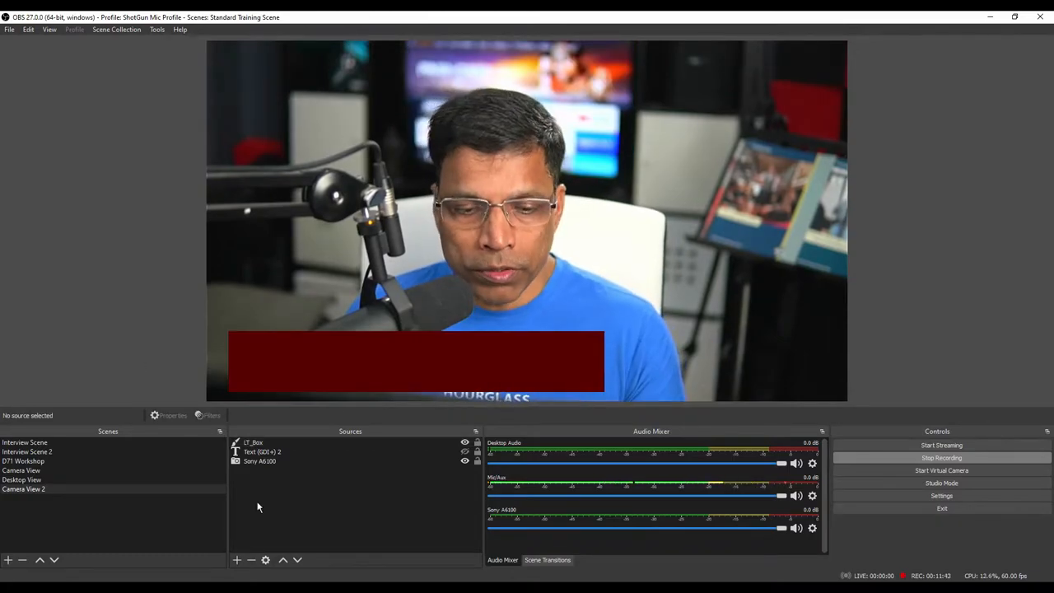
Add a Text (GDI+) source named LT_Name containing the presenter's name
click(235, 560)
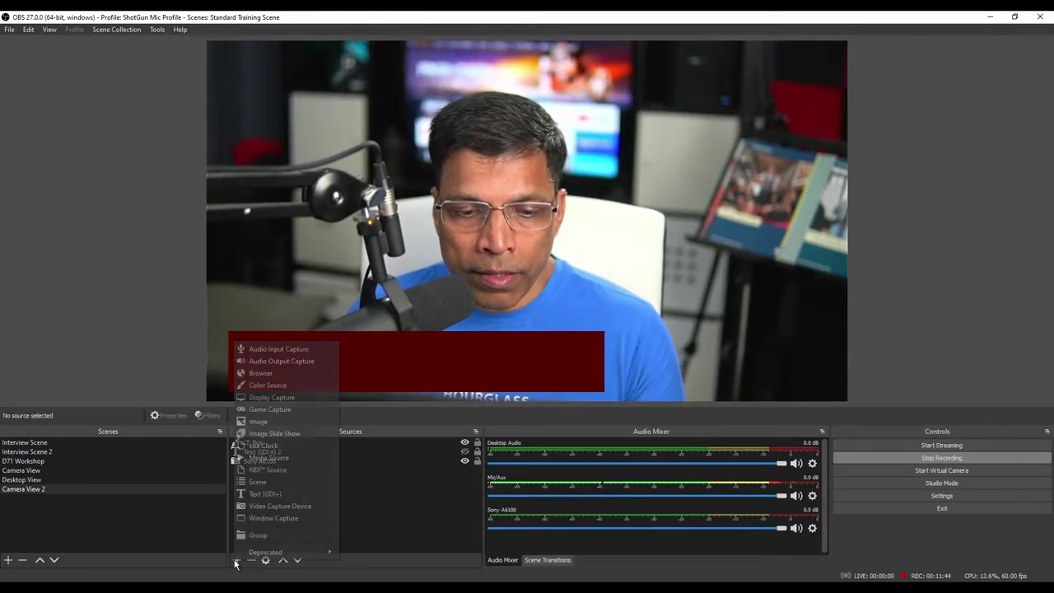
click(261, 495)
text(LT_Nam)
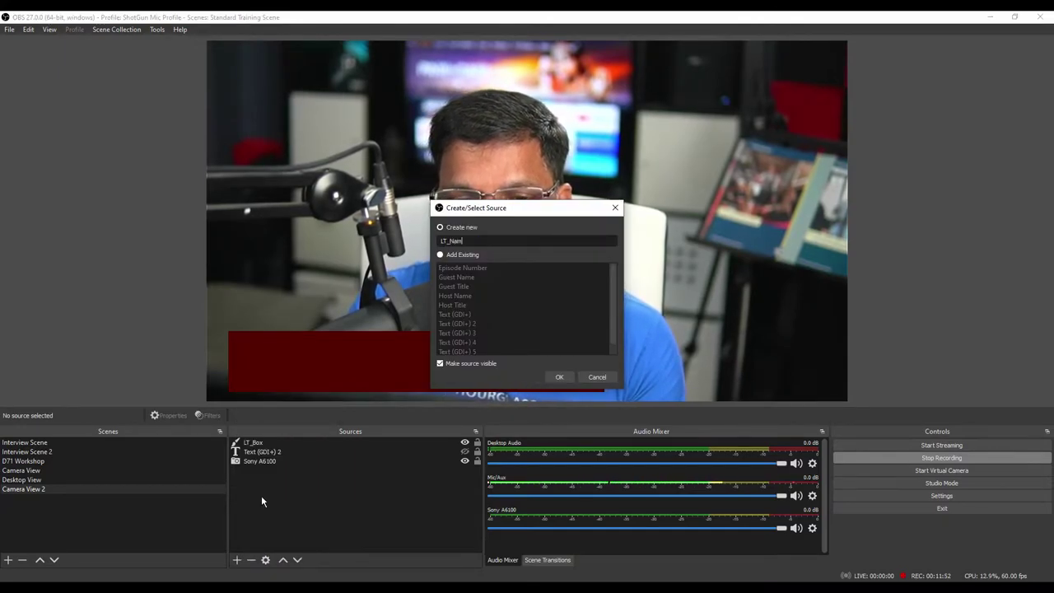
text(e)
click(559, 376)
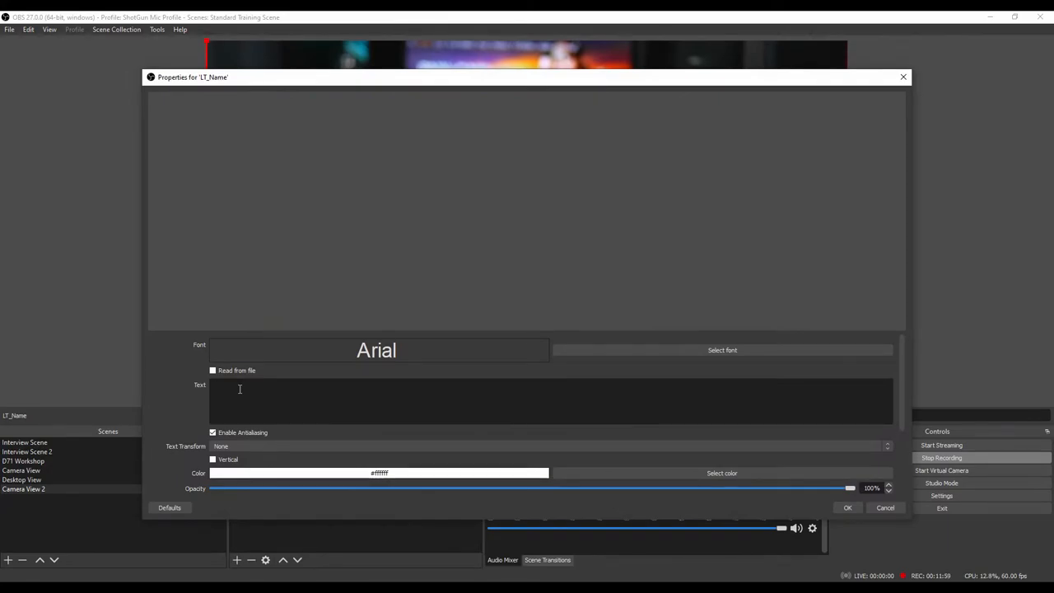
text(CAJETAN BARRETTO)
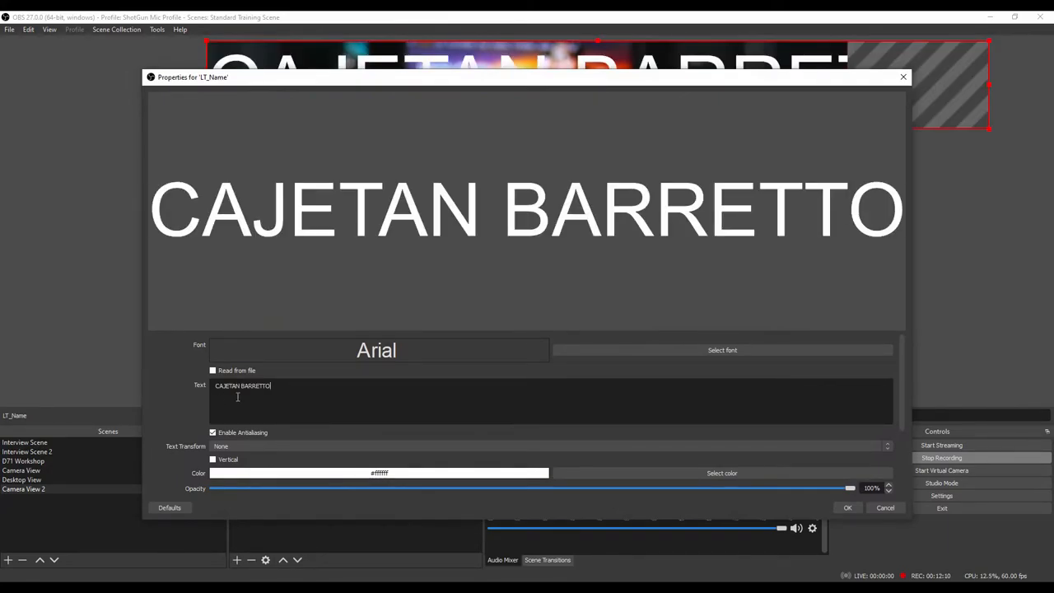
click(848, 507)
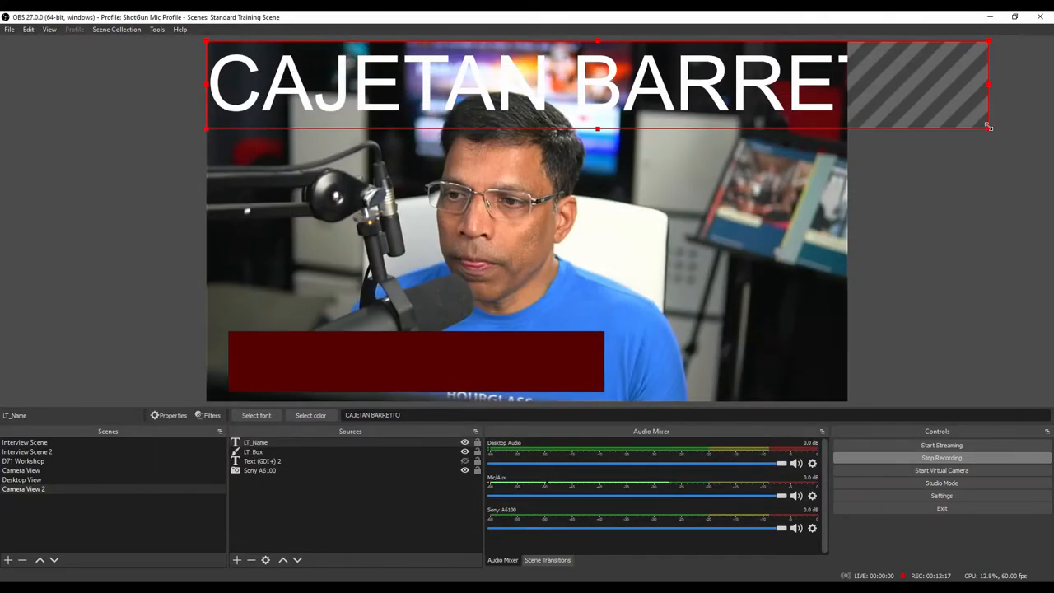
Shrink the name text, place it on the red bar and make its font Bold
drag(988, 126, 490, 72)
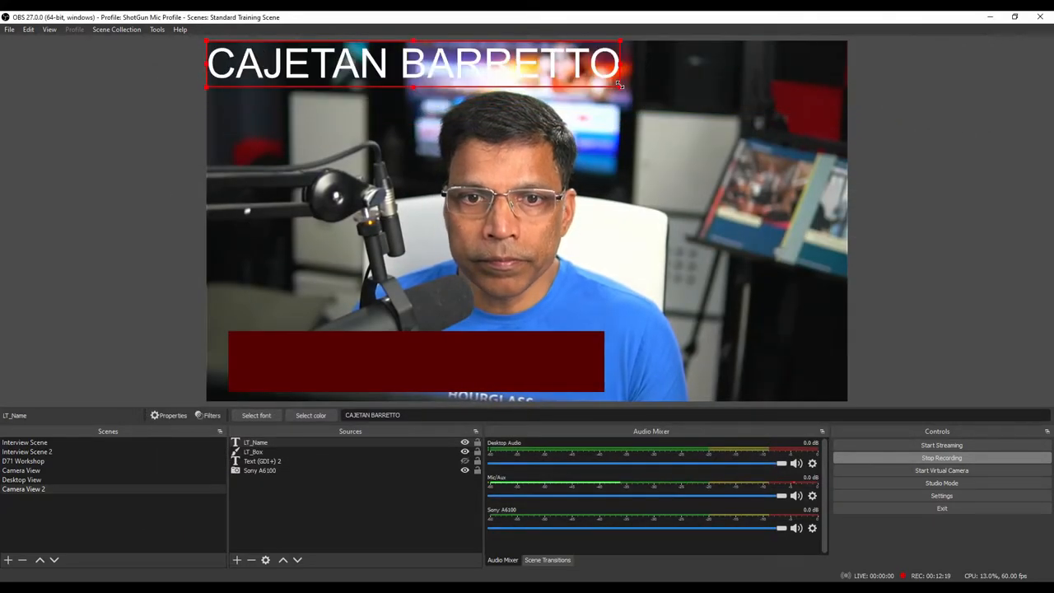
drag(327, 58, 311, 354)
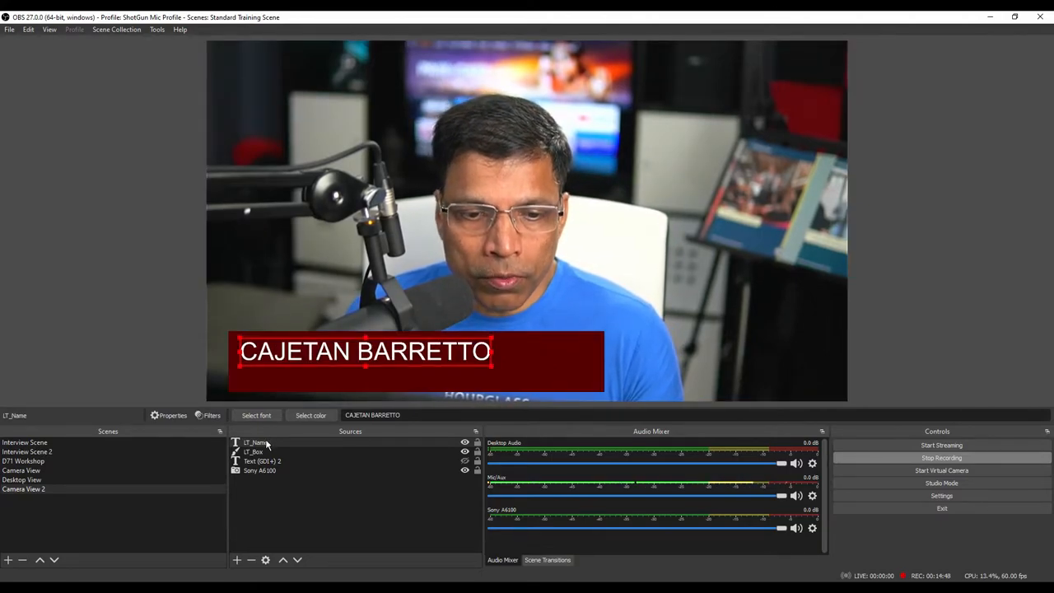
click(256, 415)
drag(461, 191, 683, 195)
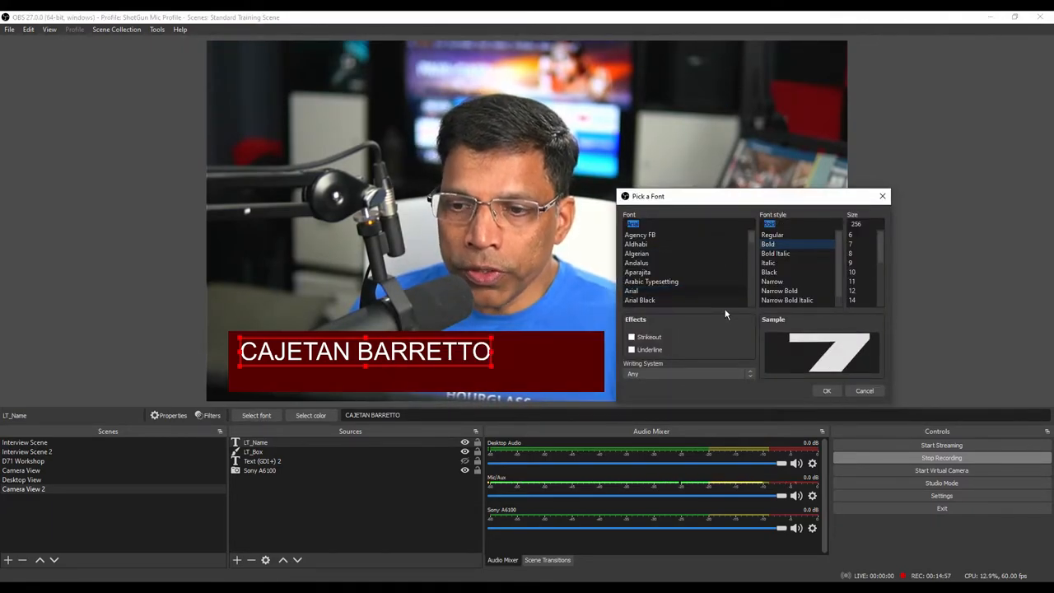
click(827, 391)
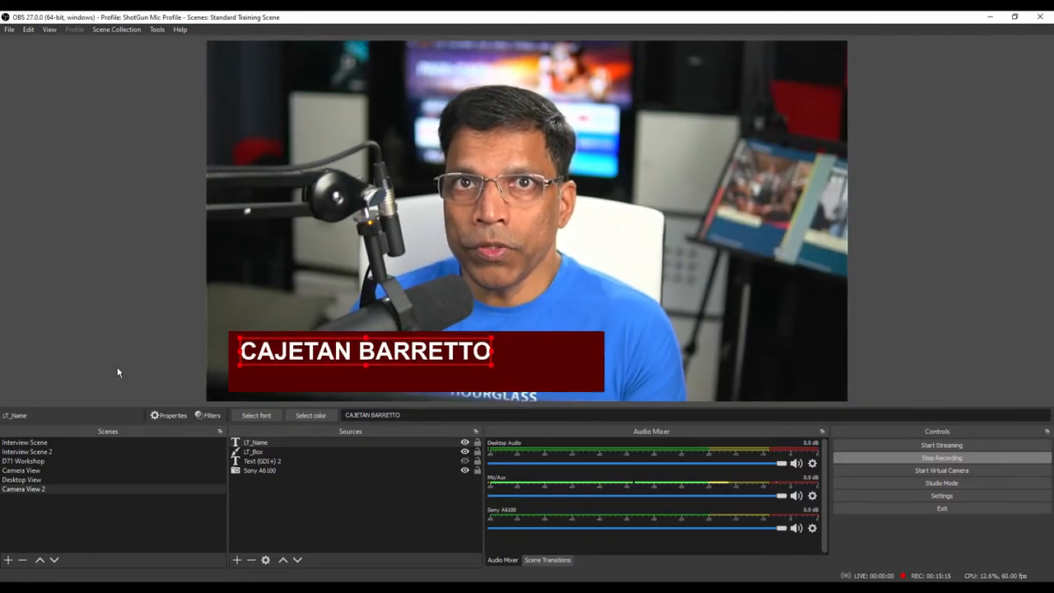
Add a Text (GDI+) source LT_Title with the CONTENT CREATOR title line
click(238, 560)
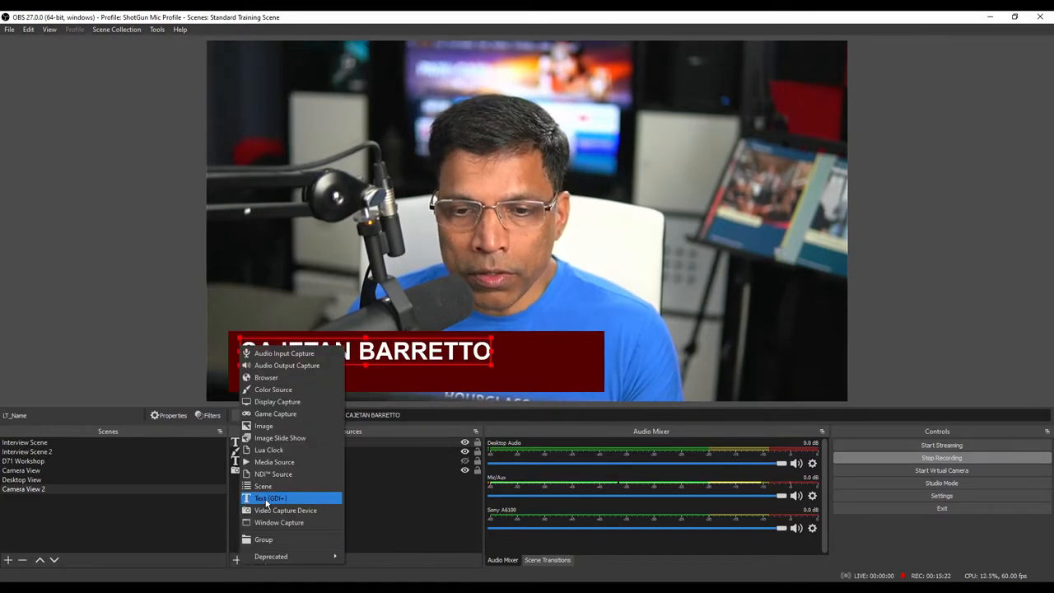
click(266, 499)
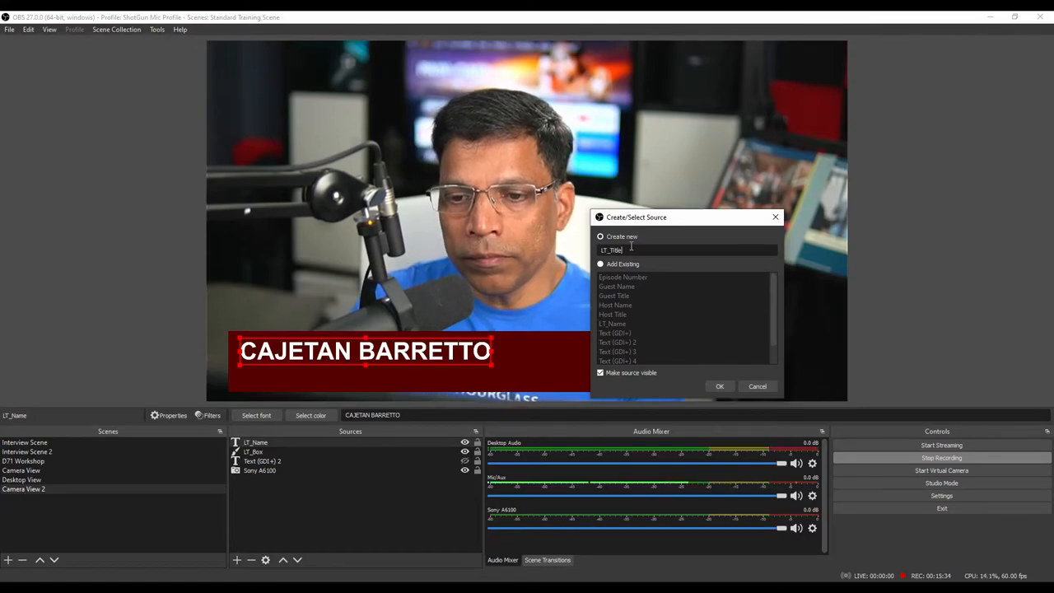
click(719, 387)
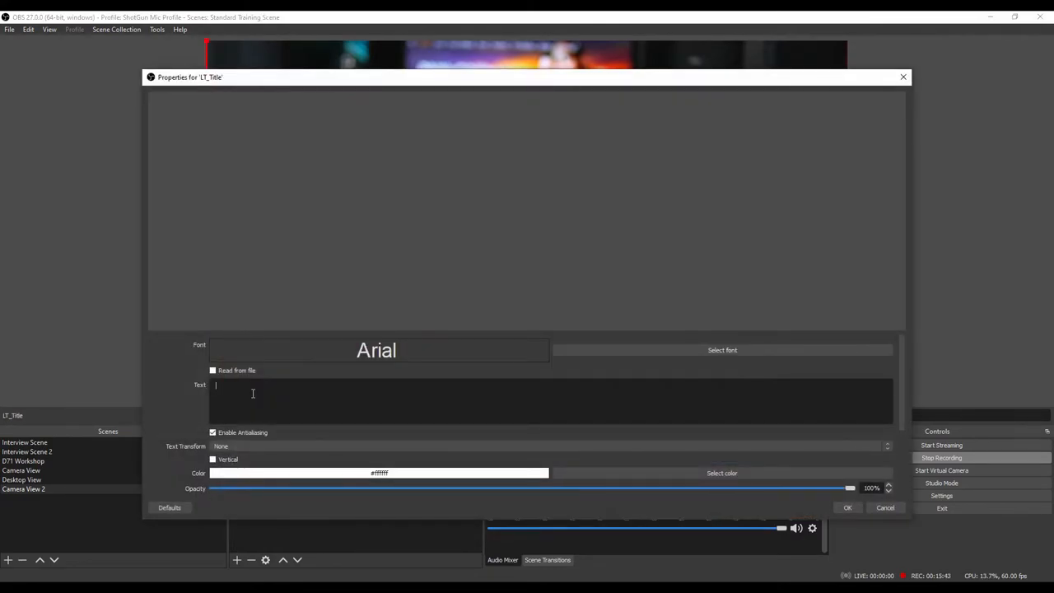
text(CONTENT CREATOR, "TECH FOR TOASTMASTERS")
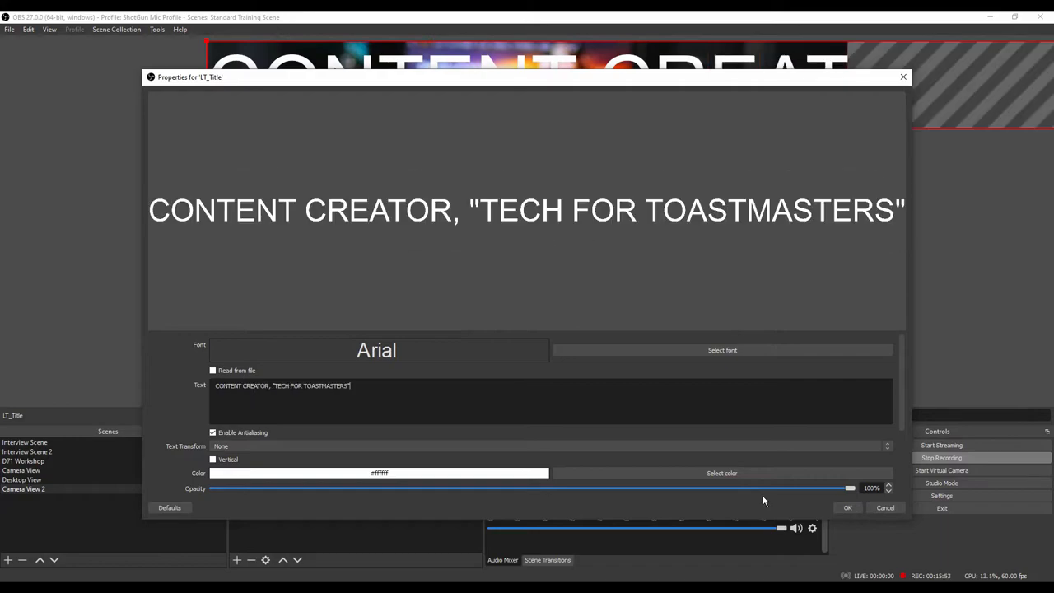
click(847, 507)
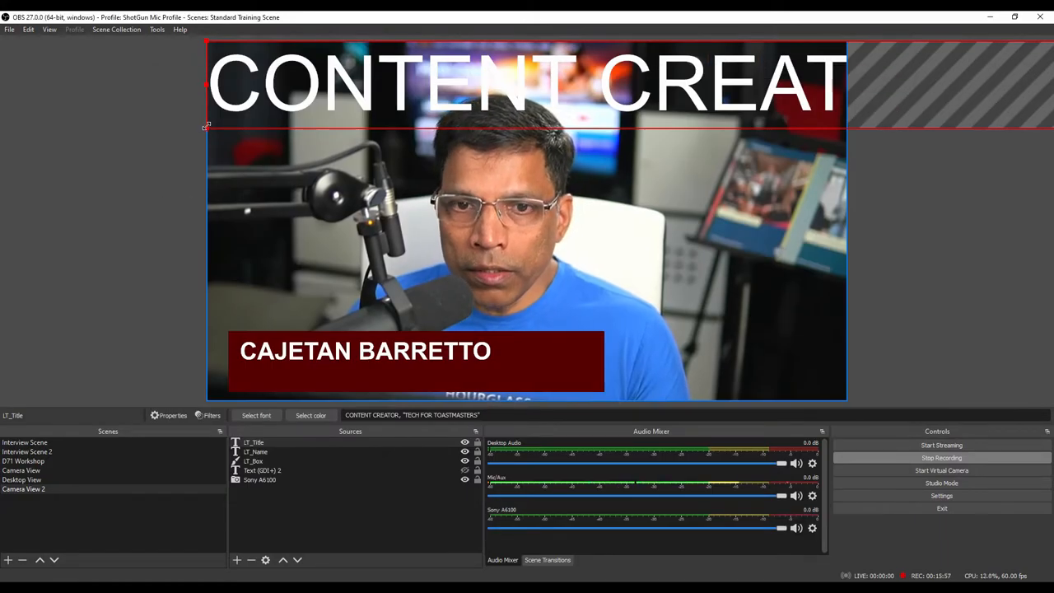
Shrink the title line and fit it beneath the name inside the red bar
drag(206, 125, 543, 50)
drag(395, 325, 380, 375)
click(6, 272)
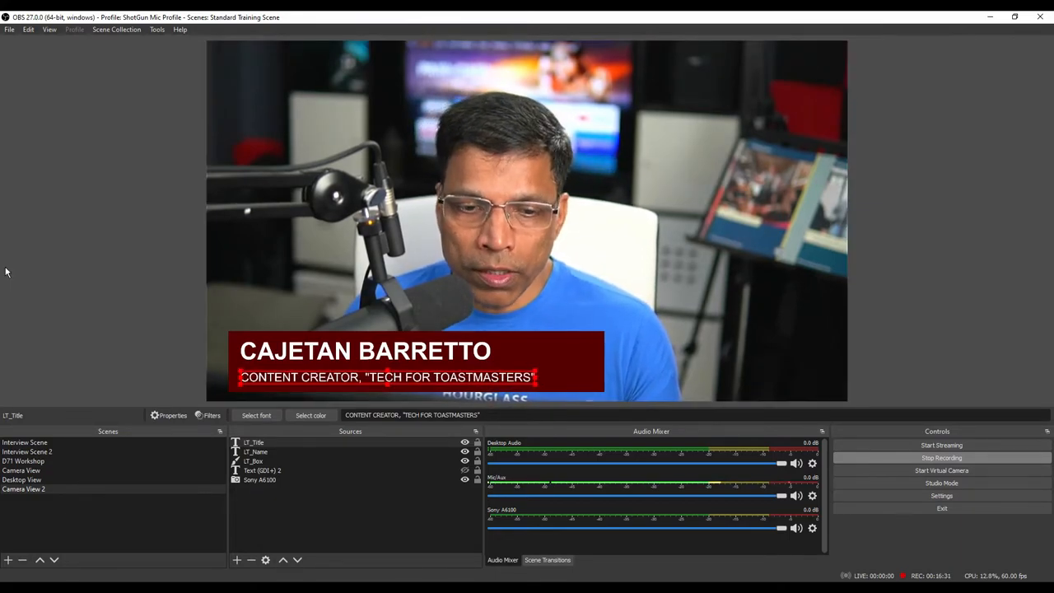
Set the LT_Title font style to Italic
click(256, 415)
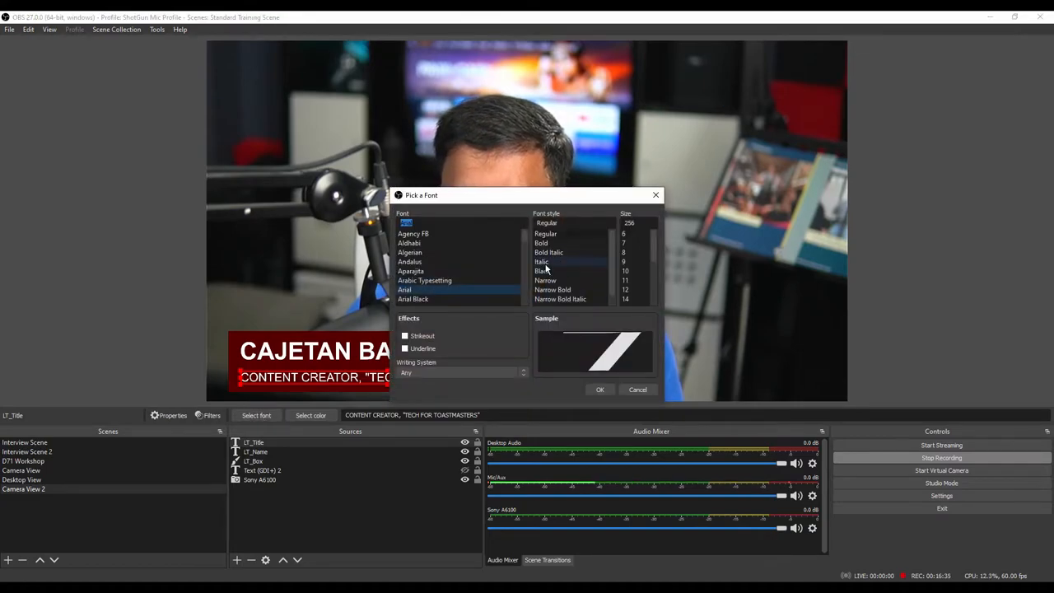
click(543, 262)
click(601, 389)
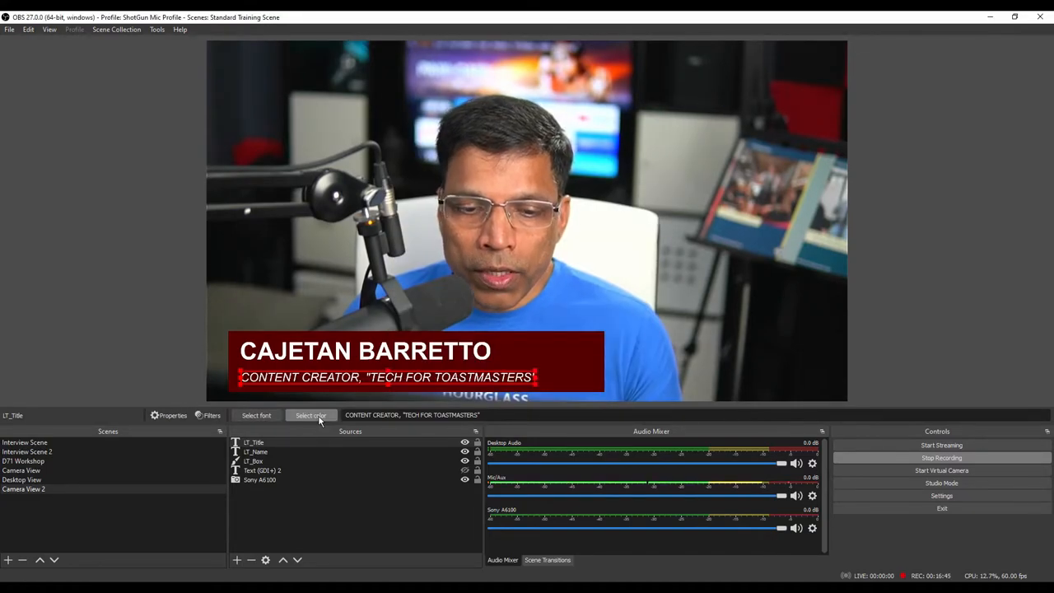
Try a cyan colour swatch for the title text and confirm, keeping it white
click(319, 416)
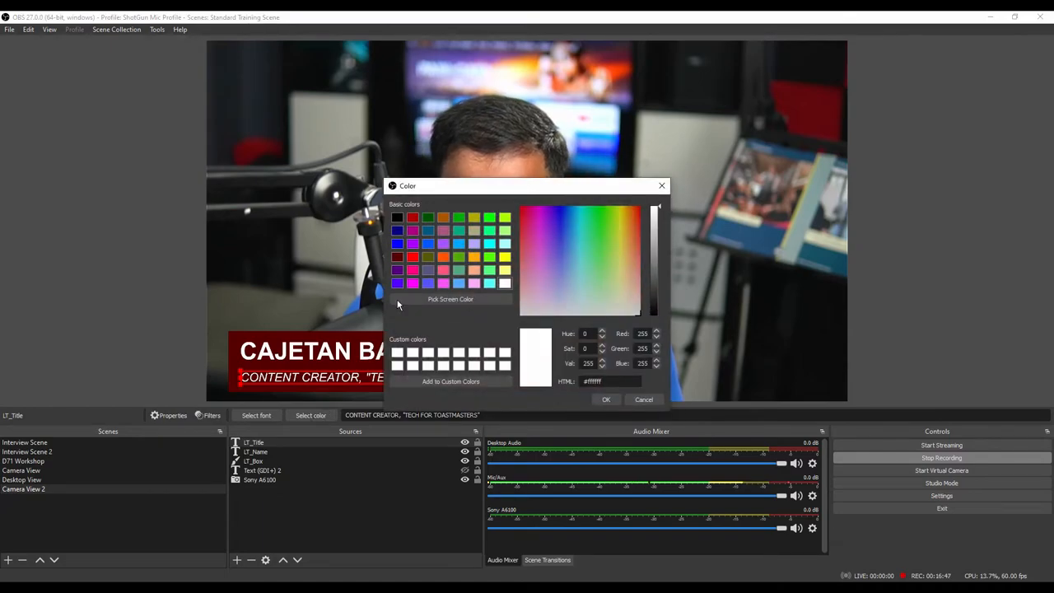
click(488, 283)
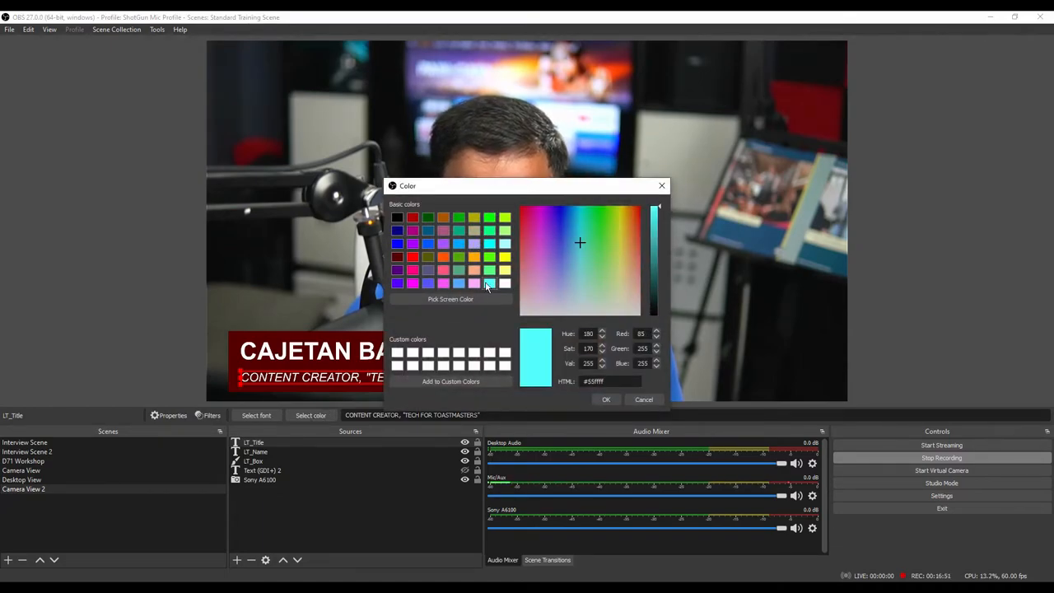
click(603, 400)
click(102, 309)
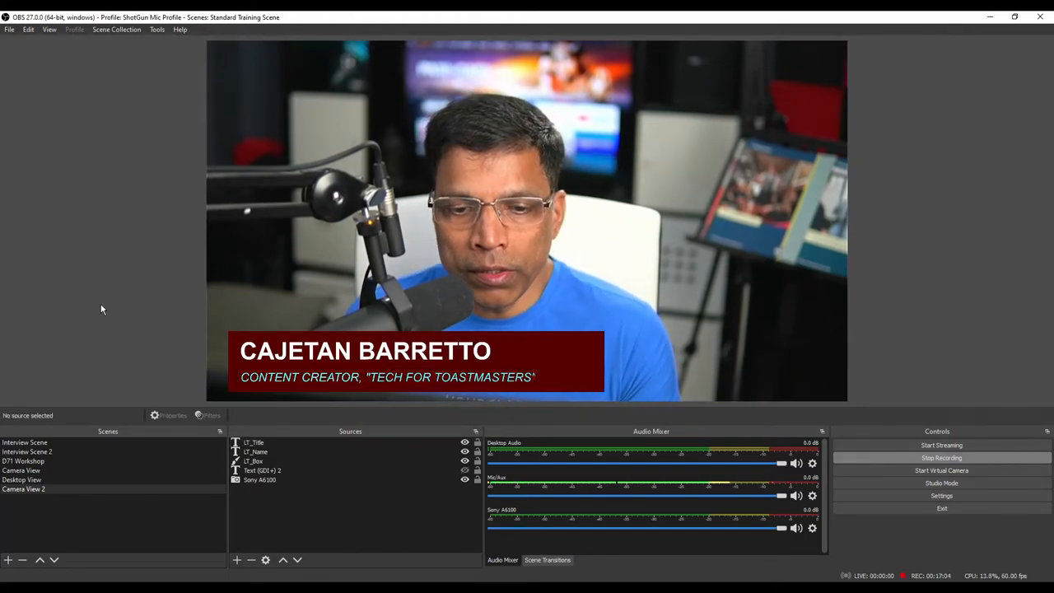
click(255, 443)
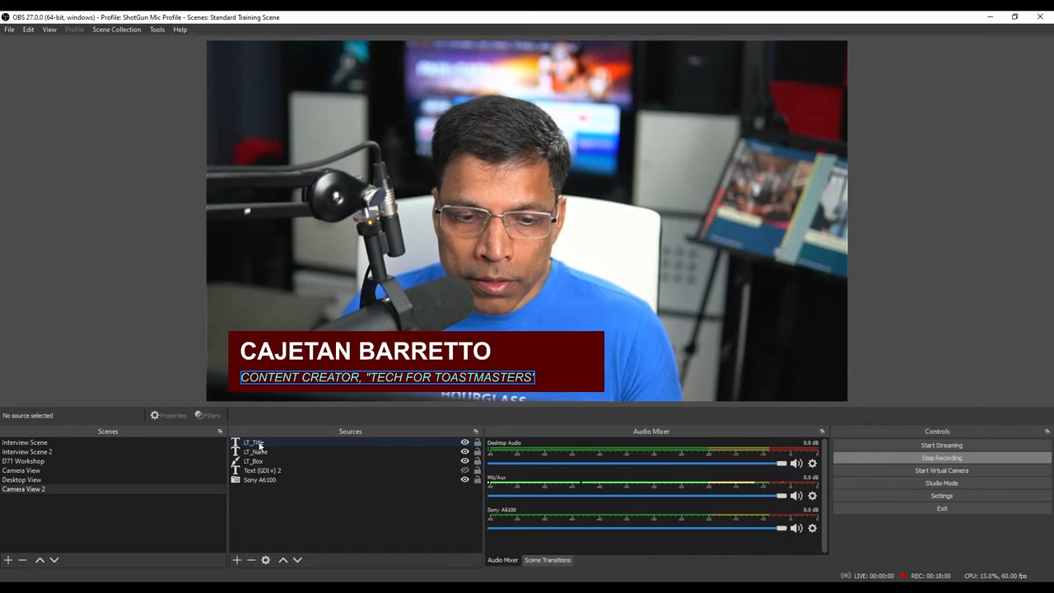
Select LT_Title, LT_Name and LT_Box together in the Sources list
click(259, 445)
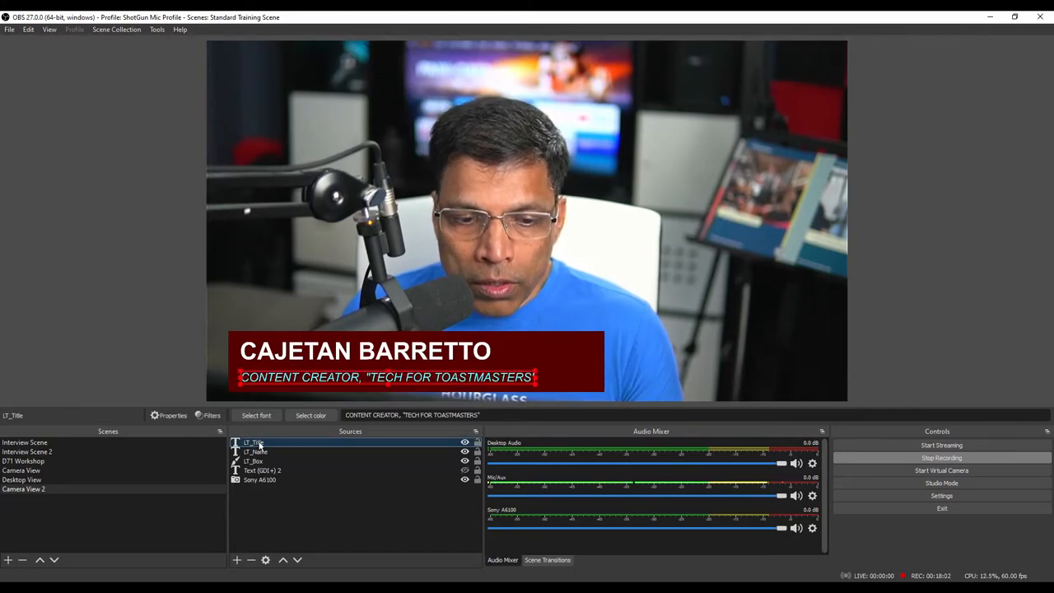
click(256, 452)
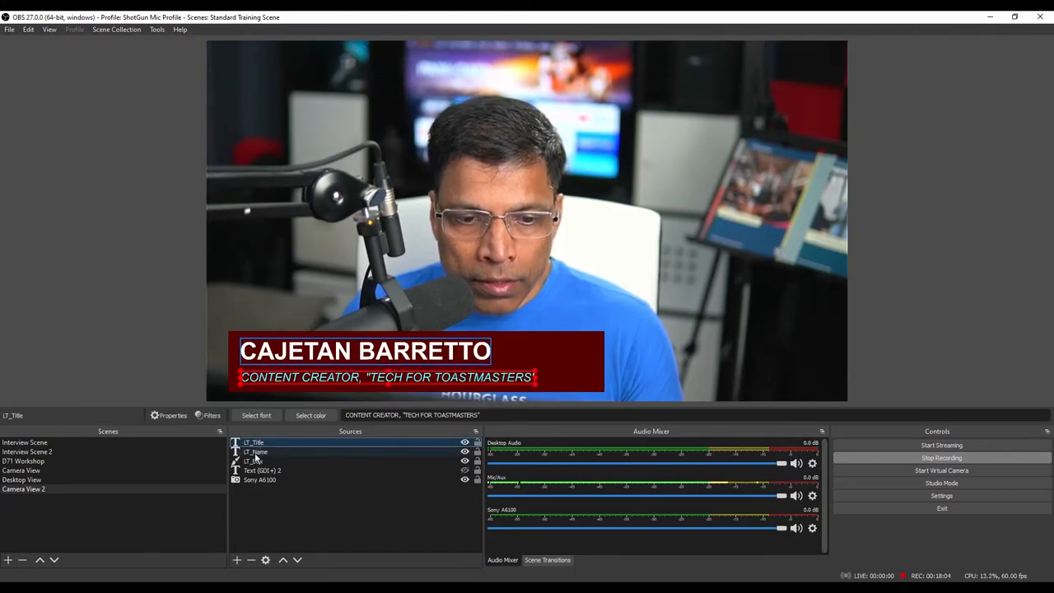
ctrl+click(259, 443)
ctrl+click(247, 461)
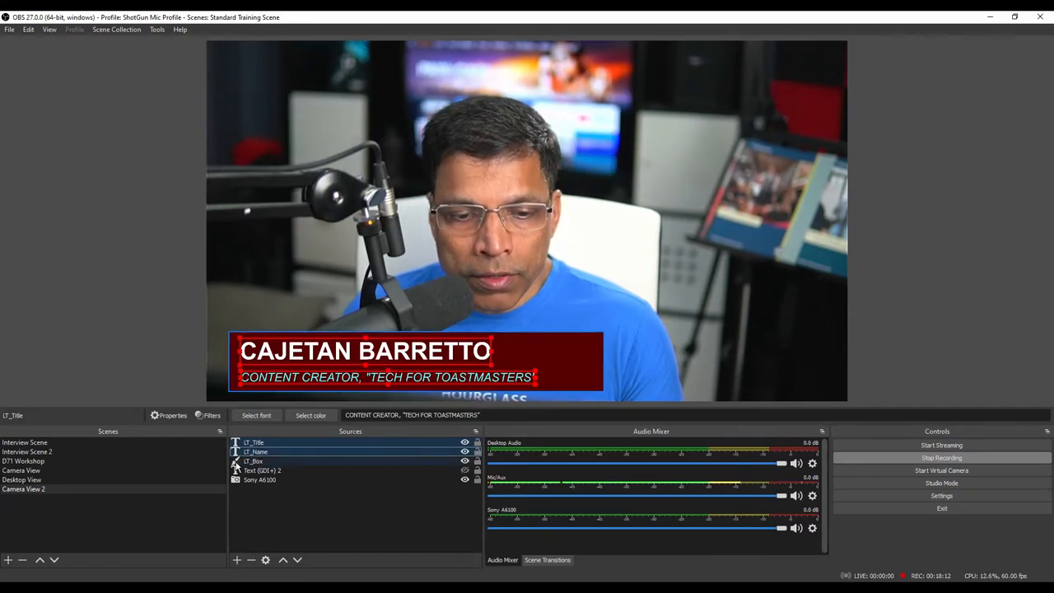
ctrl+click(243, 460)
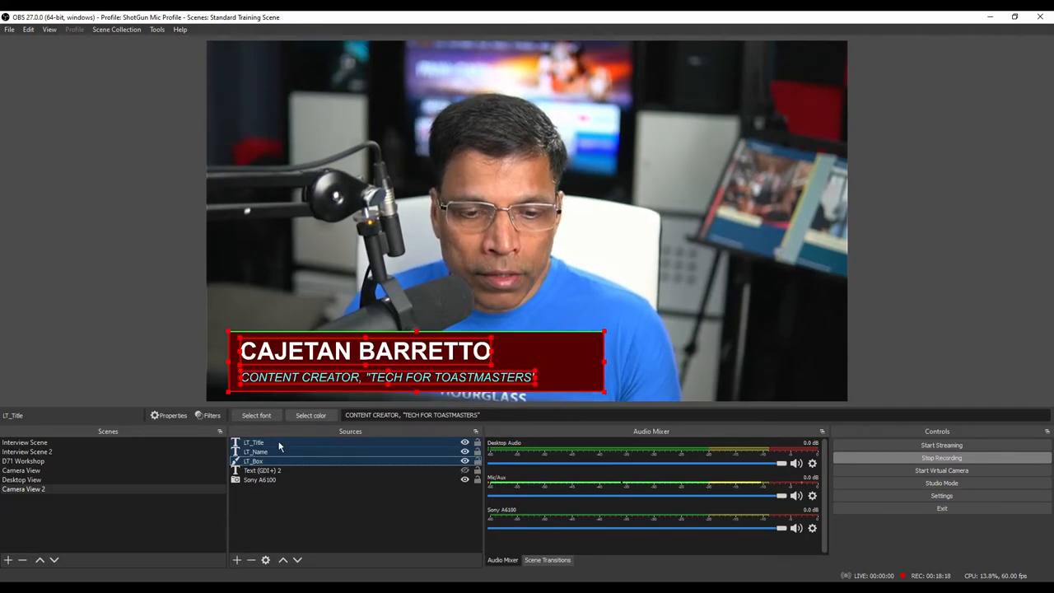
ctrl+click(279, 445)
Group the selected sources and name the group Lower_Third1
right_click(279, 445)
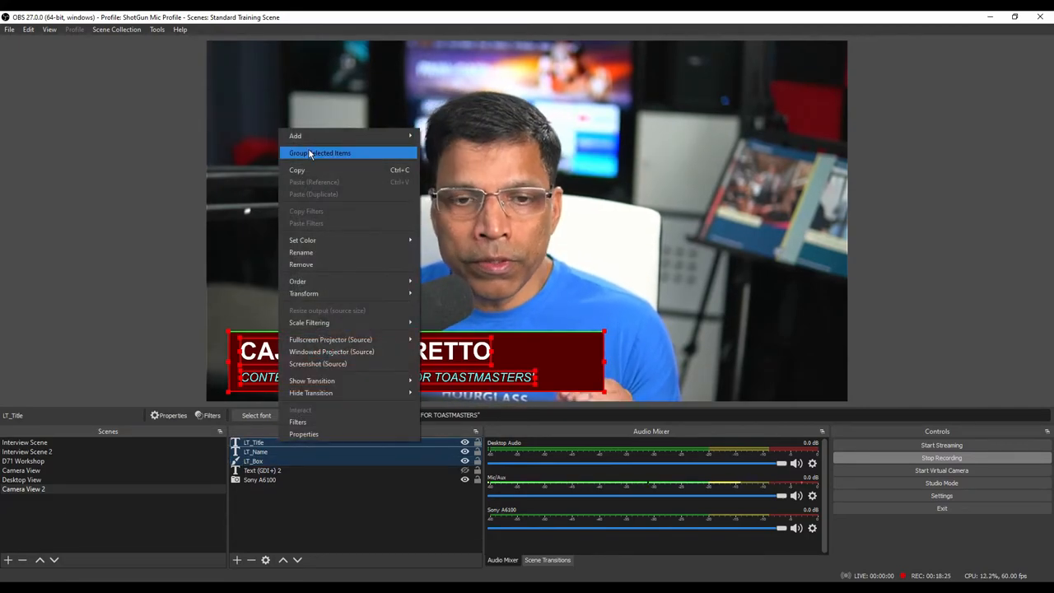
click(310, 154)
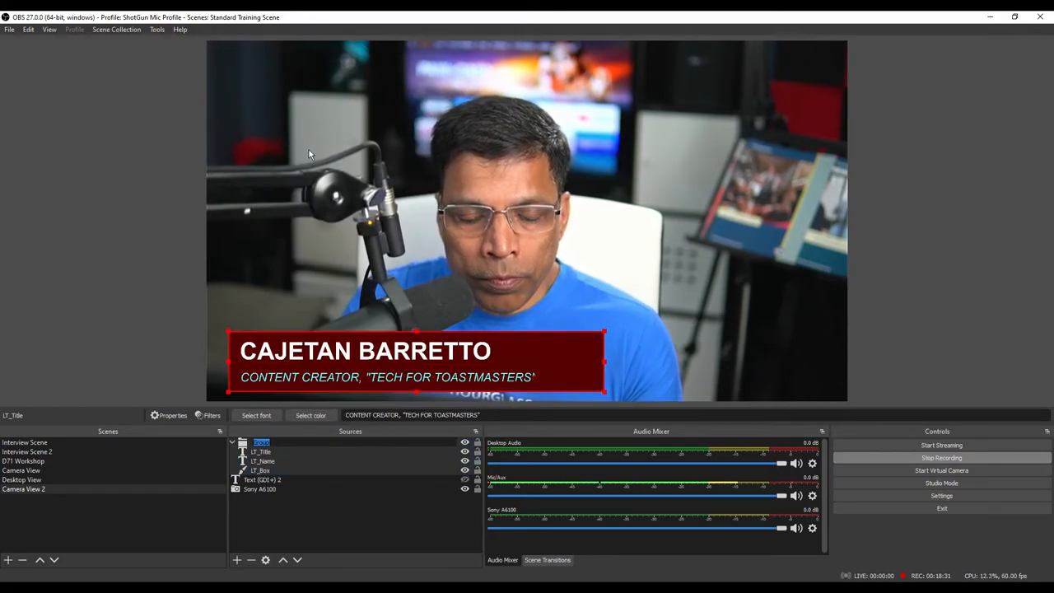
text(Lower_Third1)
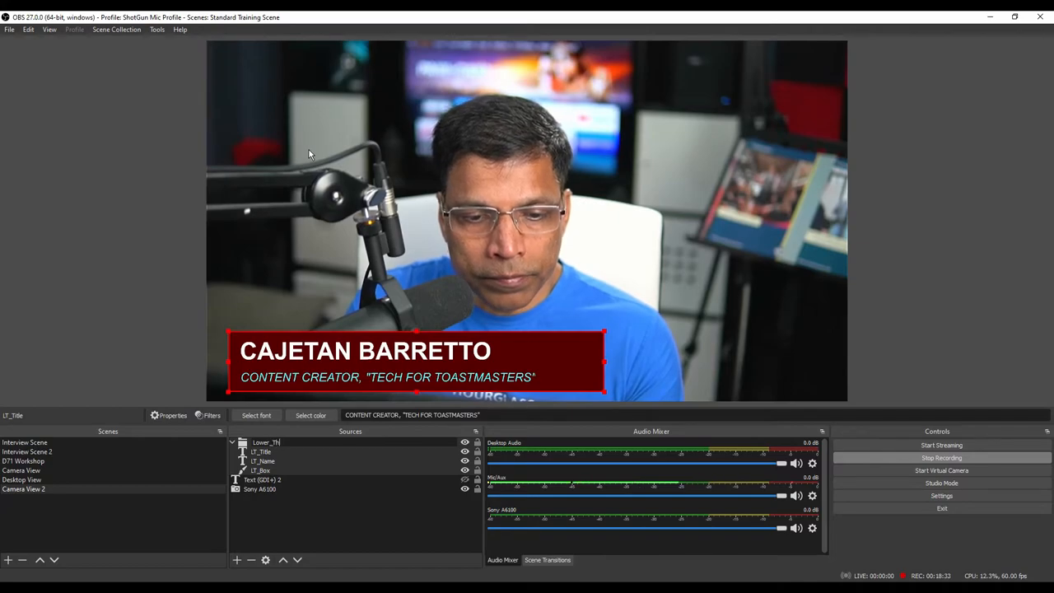
key(Return)
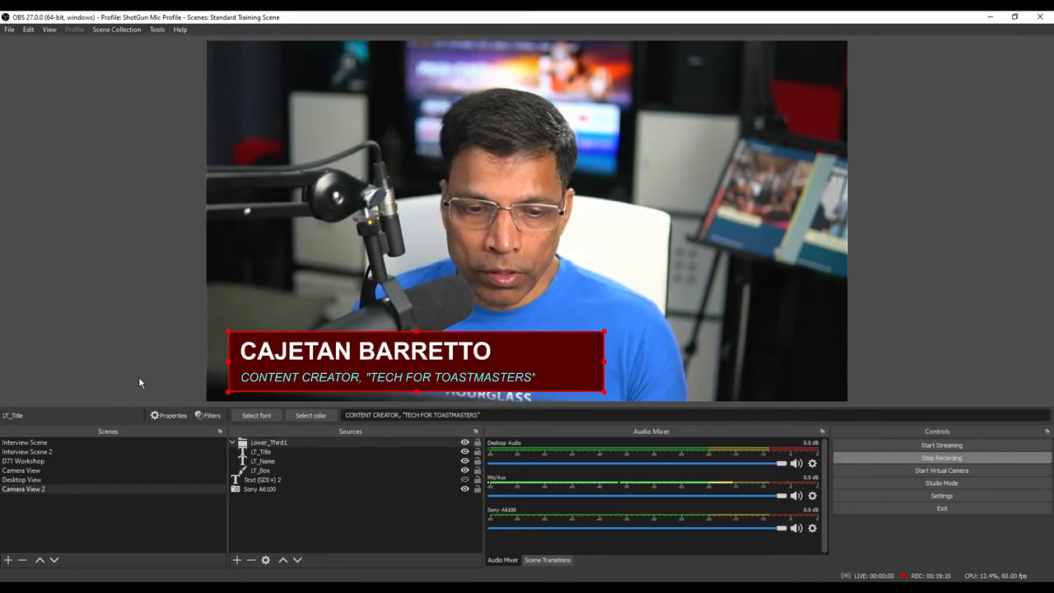
Give Lower_Third1 a Slide show transition with direction Right, previewed and confirmed
right_click(301, 445)
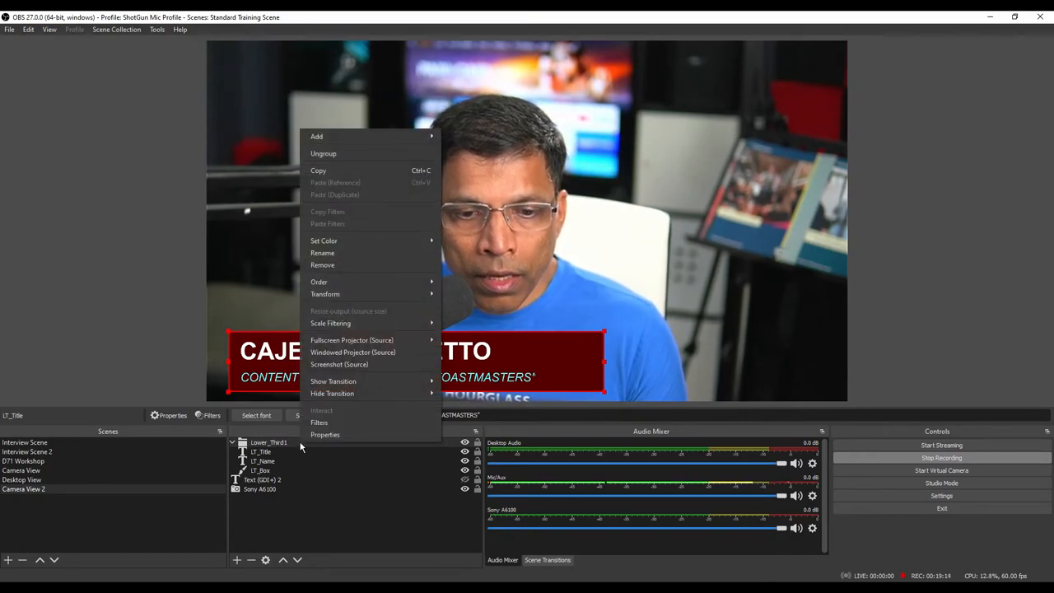
mouse_move(334, 381)
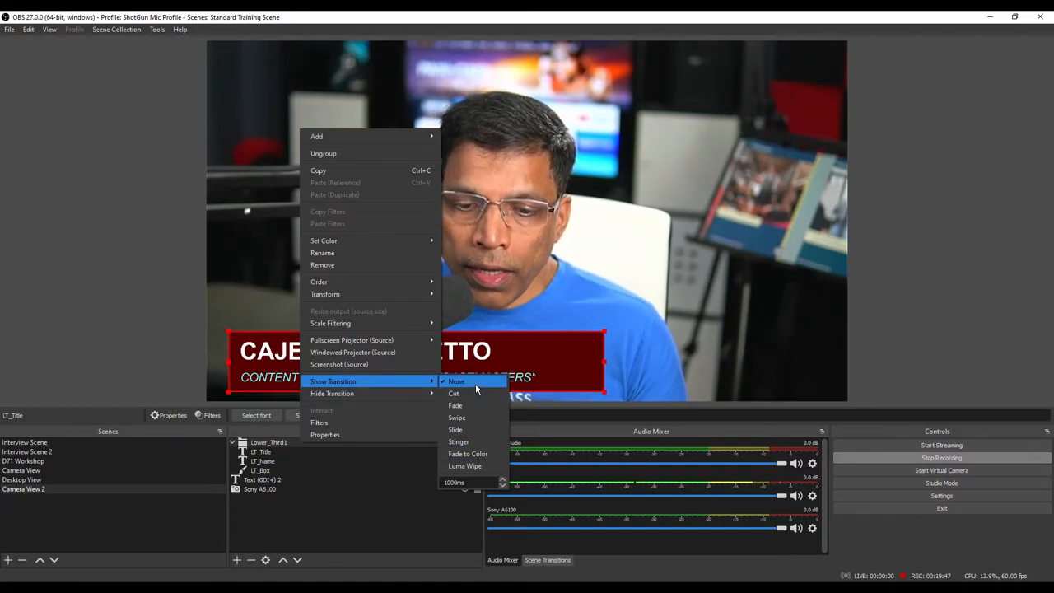
click(469, 430)
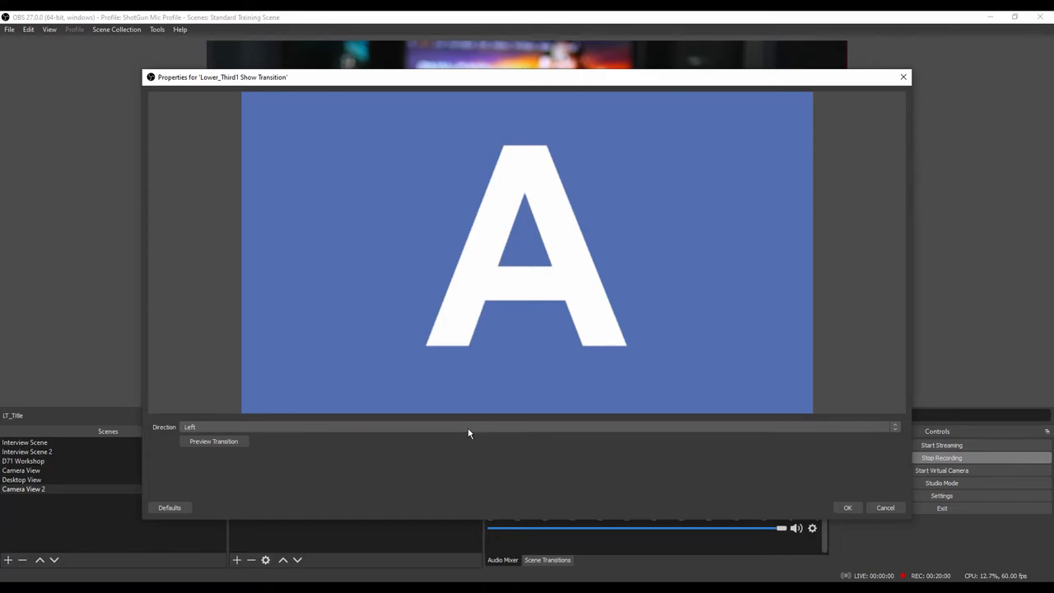
click(310, 427)
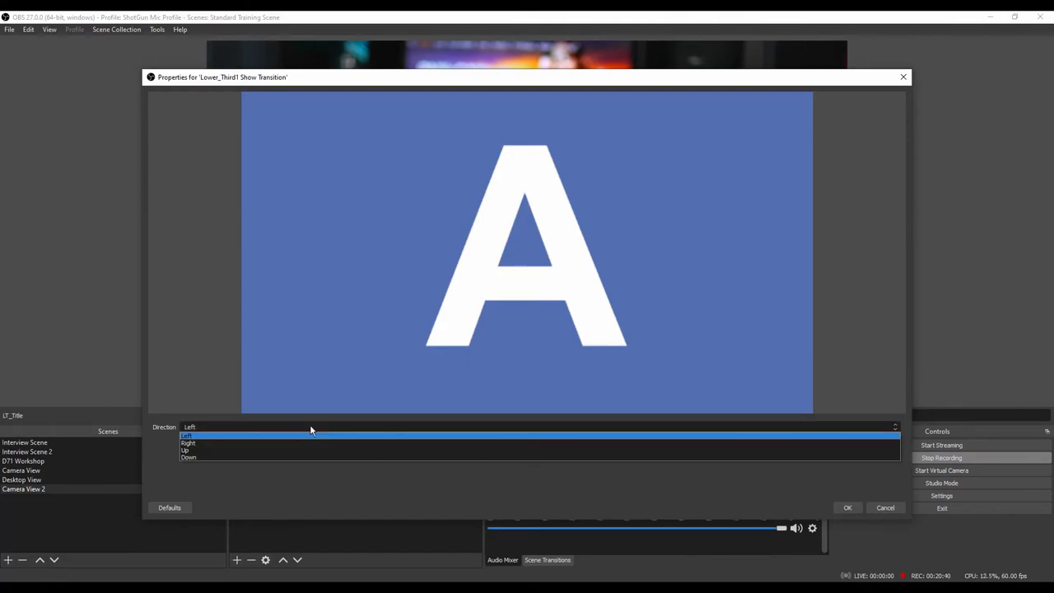
click(204, 445)
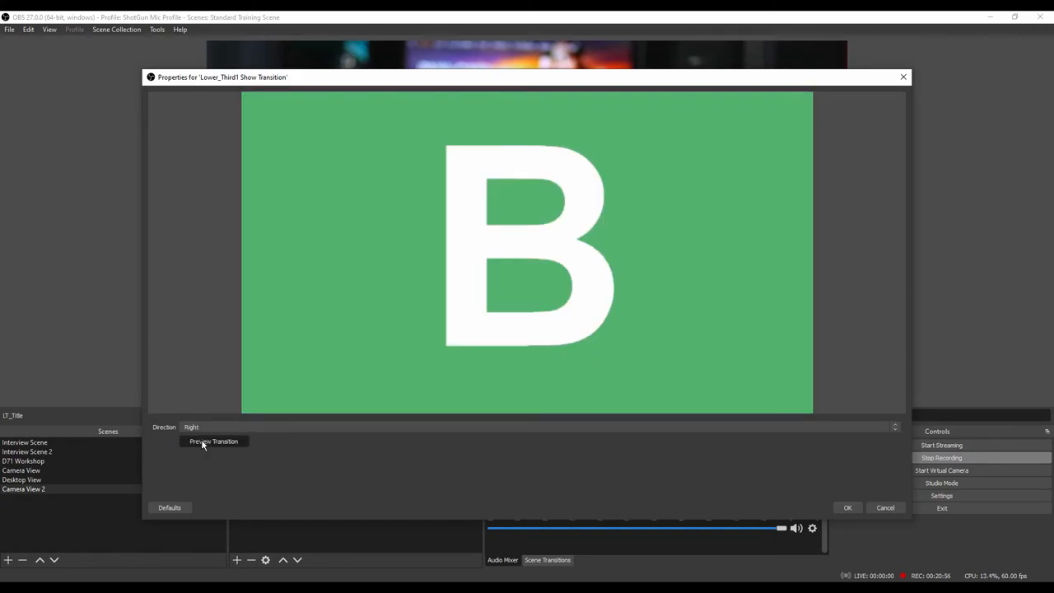
click(201, 438)
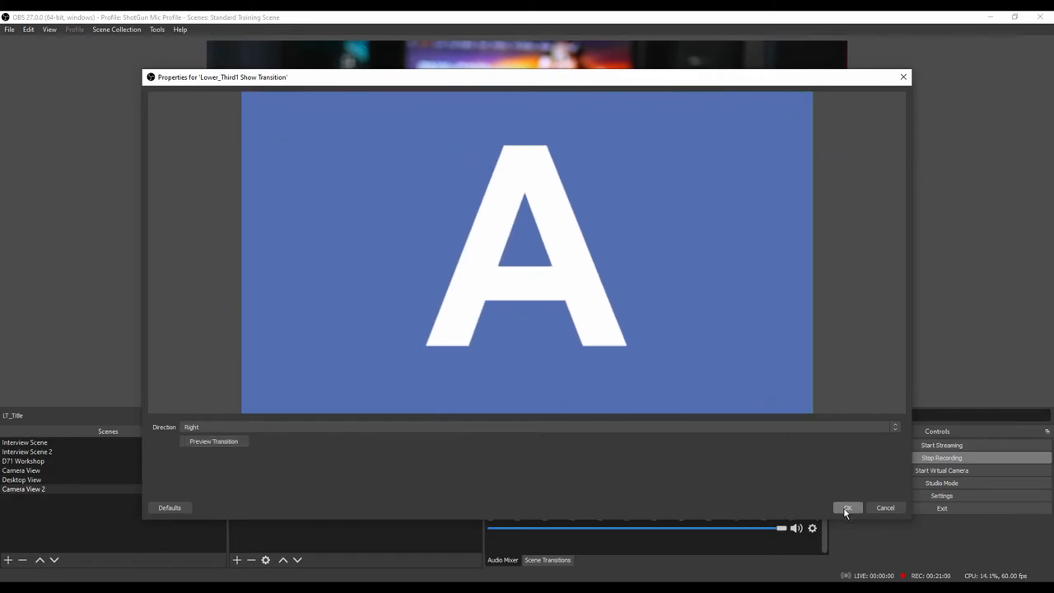
click(846, 508)
Give Lower_Third1 a Slide hide transition with direction Left
right_click(264, 442)
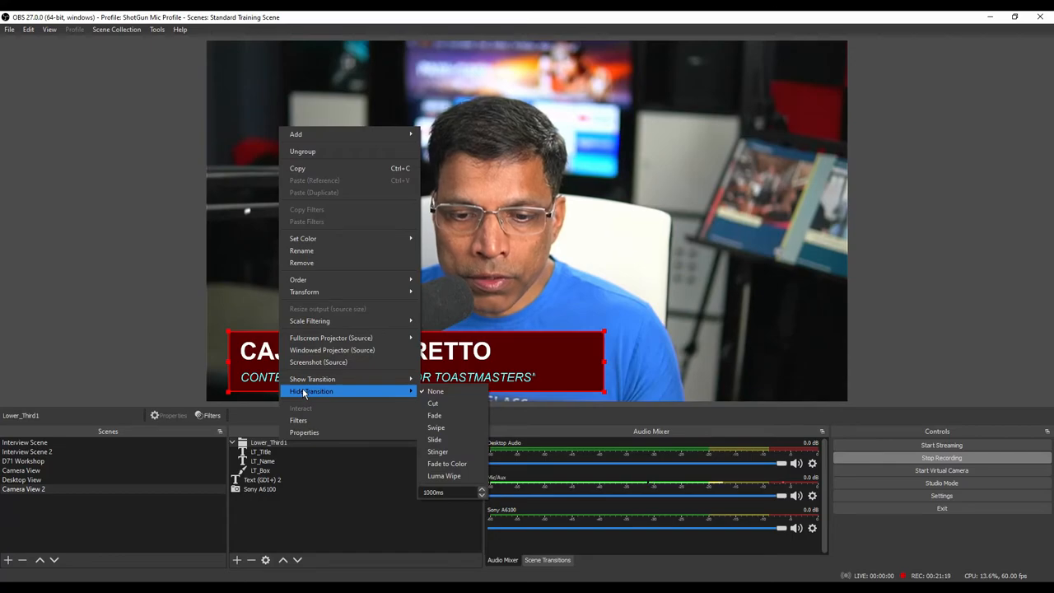
click(457, 441)
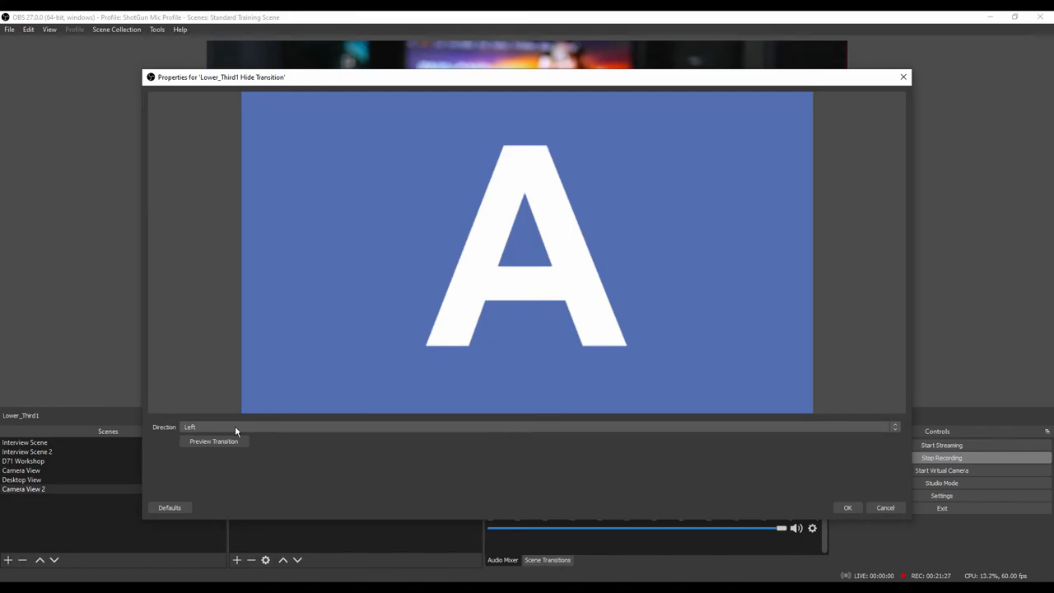
click(851, 506)
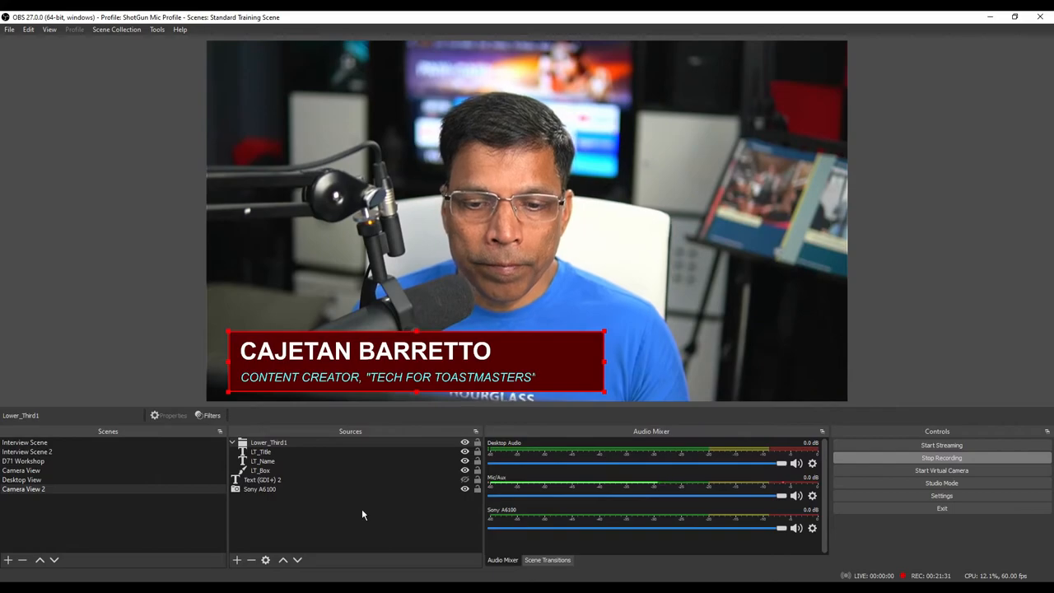
Toggle Lower_Third1's visibility several times to test the slide-in and slide-out
click(465, 443)
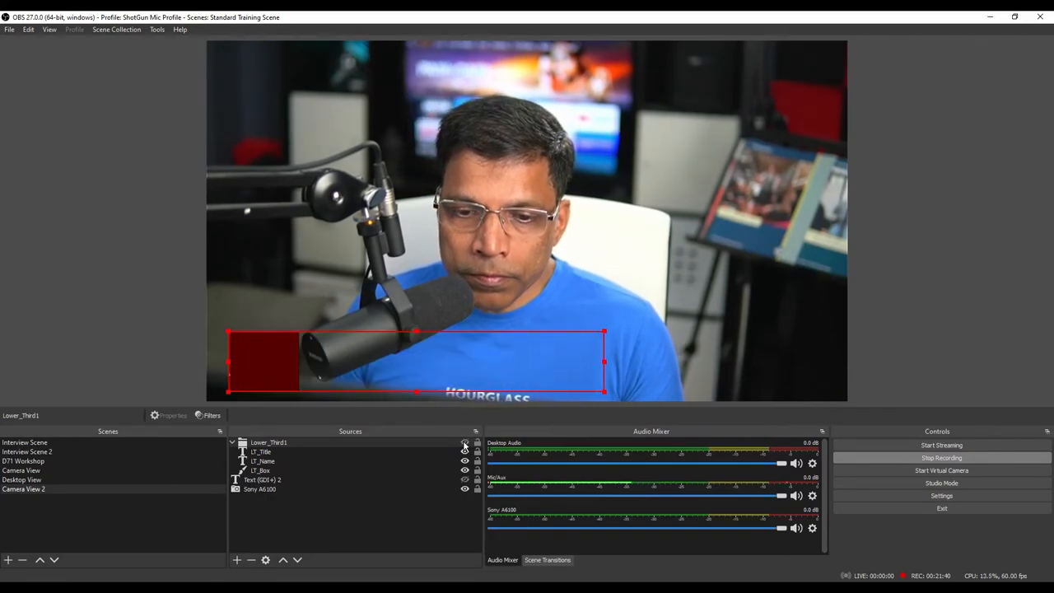
click(332, 544)
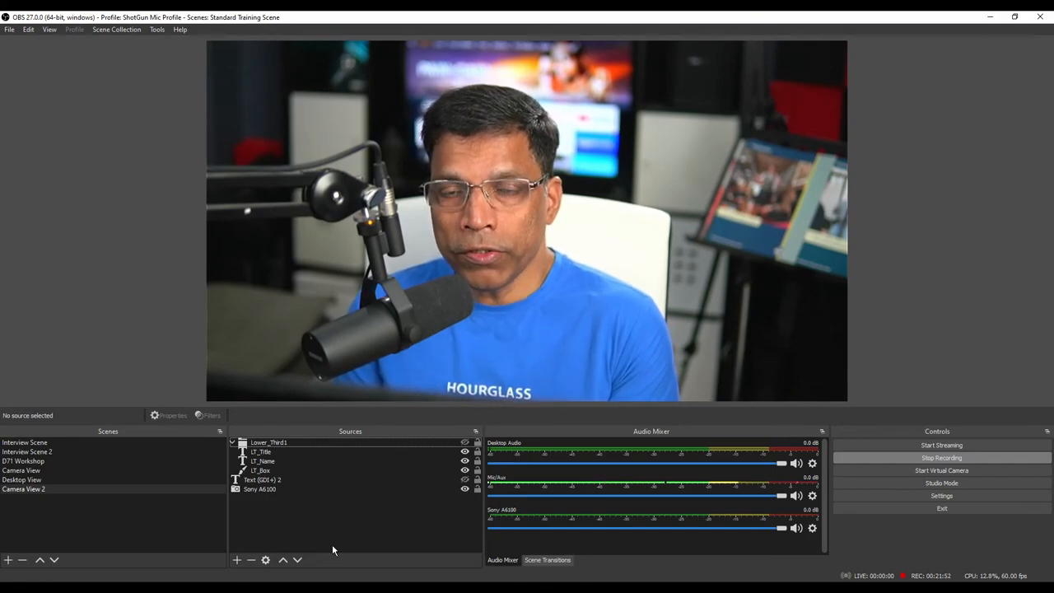
click(465, 443)
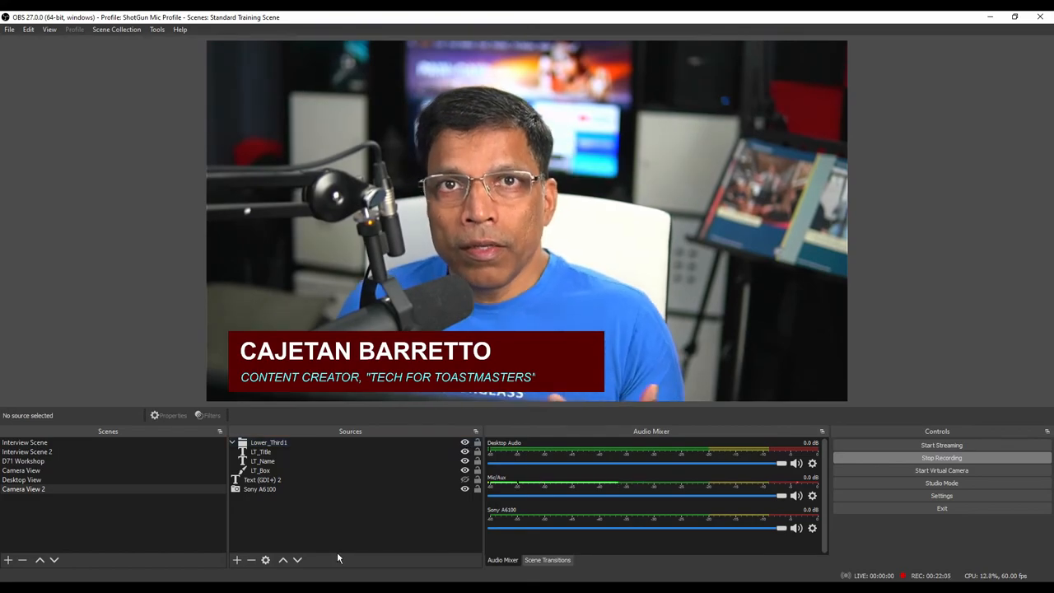
click(465, 443)
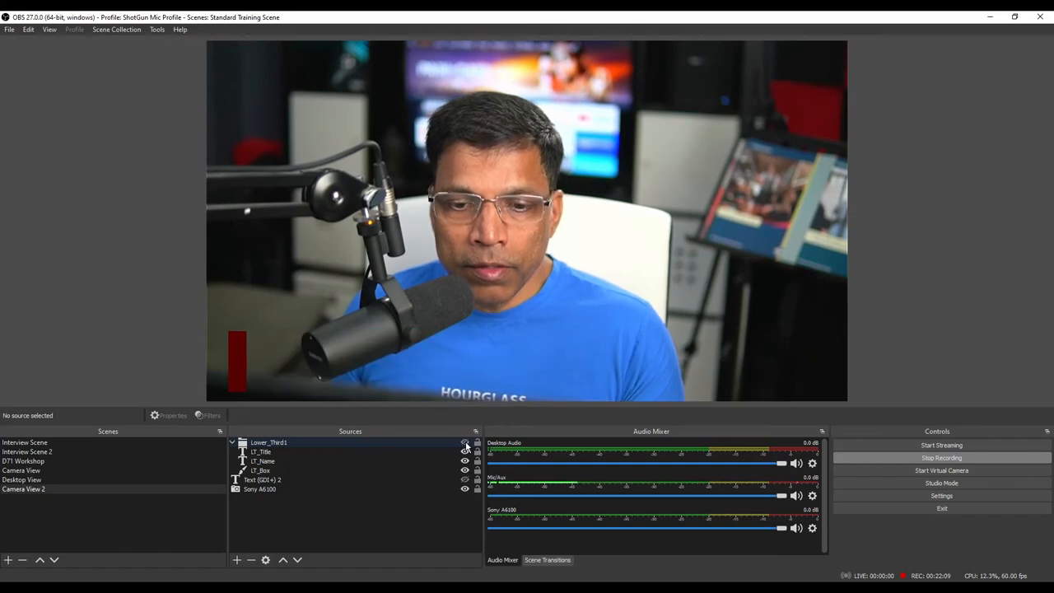
click(465, 443)
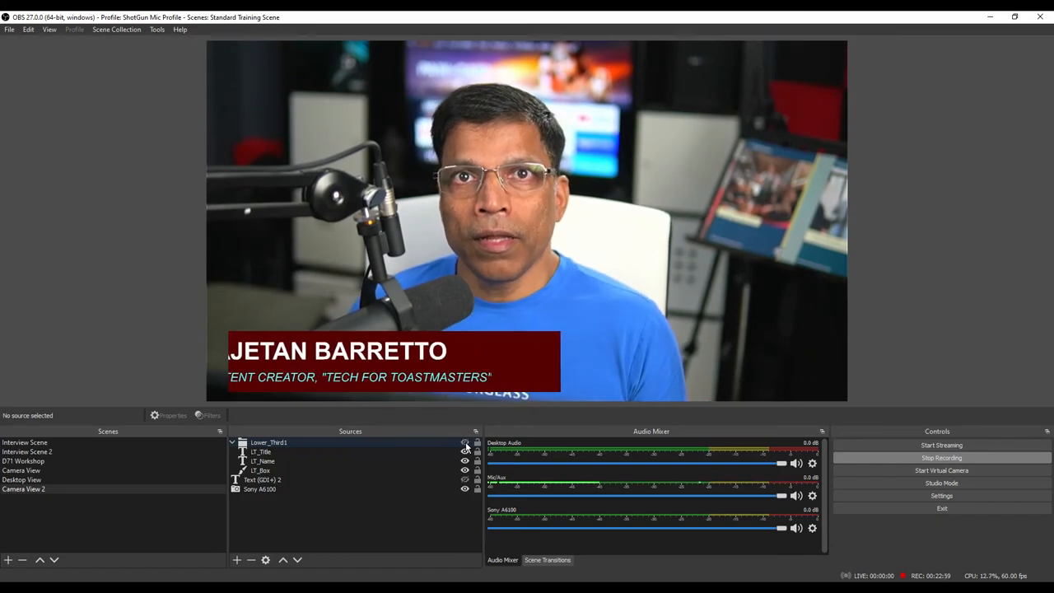